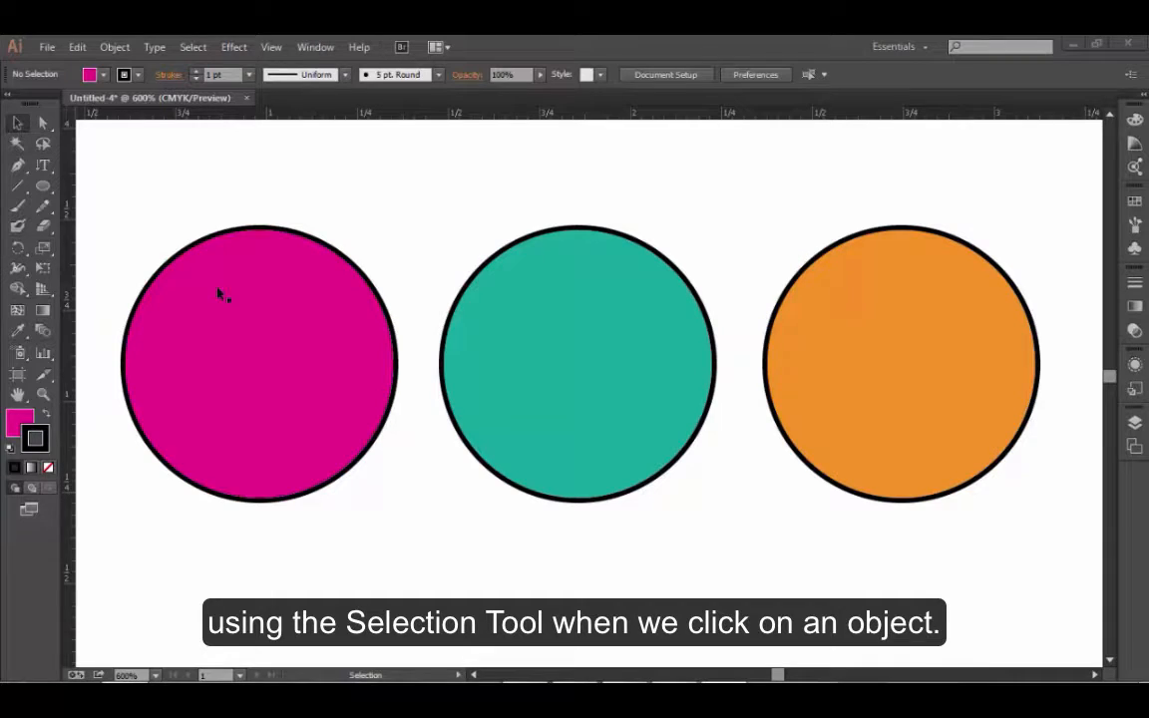
# Select the whole magenta circle with the Selection tool, both directly and with a marquee, and clear the selection.
pyautogui.click(253, 233)
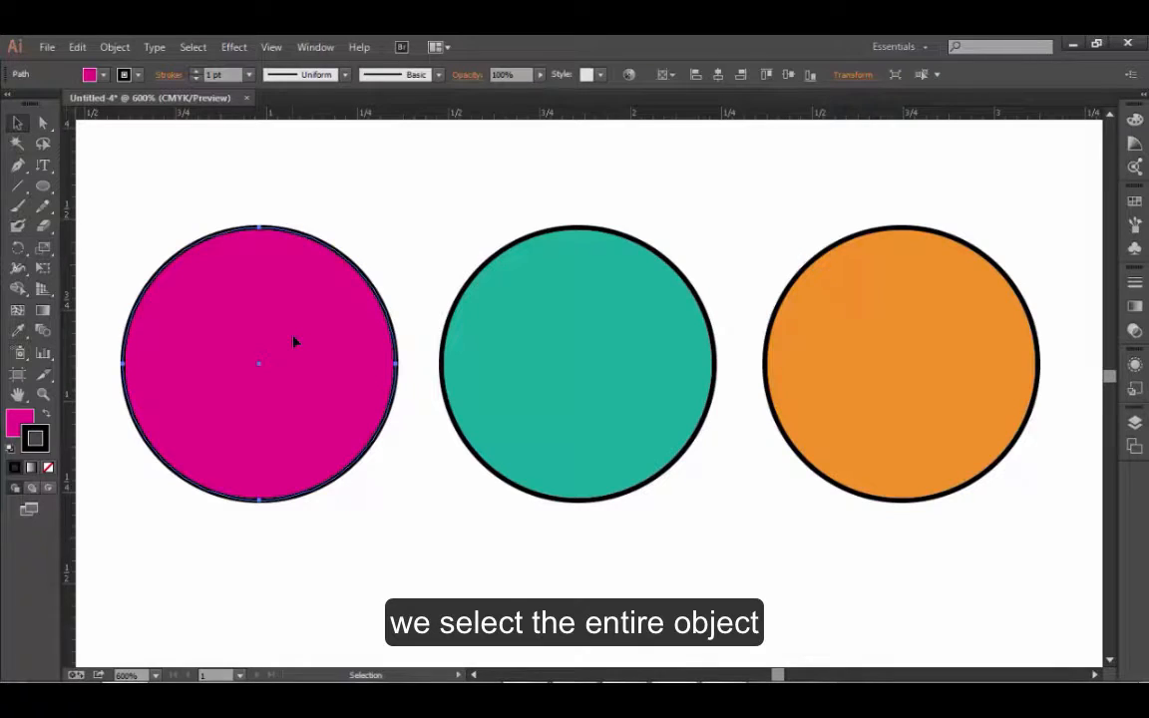
pyautogui.click(202, 188)
pyautogui.moveTo(202, 184); pyautogui.dragTo(361, 439)
pyautogui.click(445, 533)
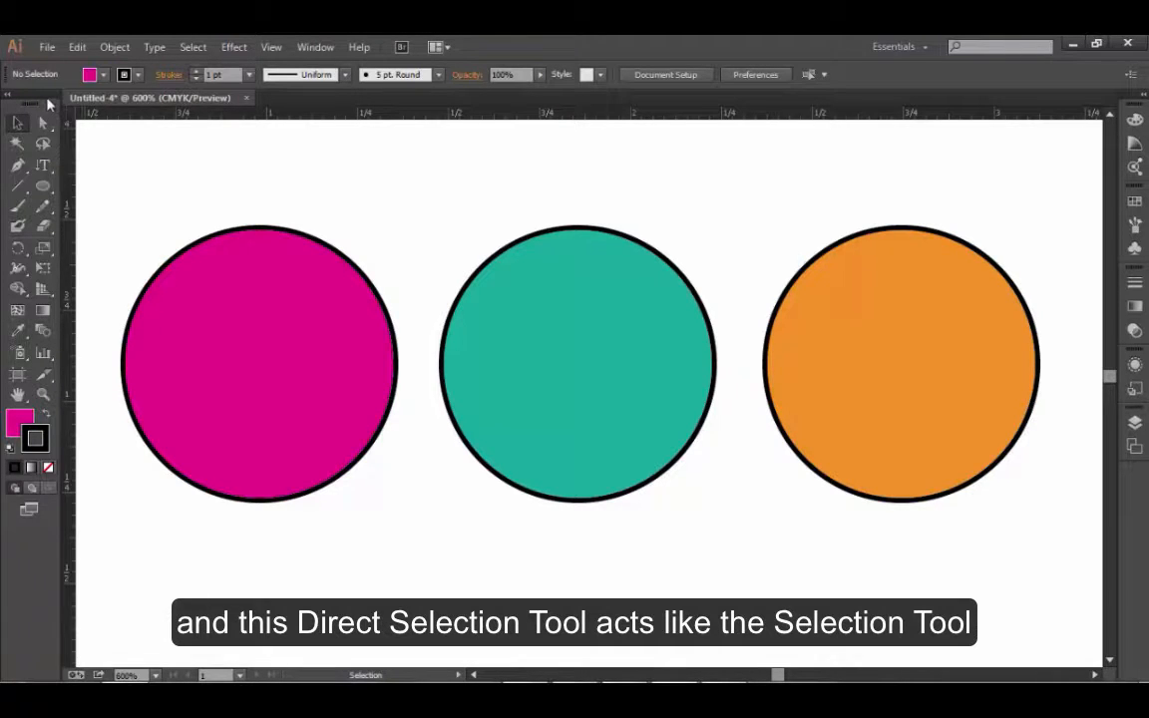
# With the Direct Selection tool, shift the magenta circle's top anchor point slightly left and reshape its curve using the direction handles.
pyautogui.click(42, 124)
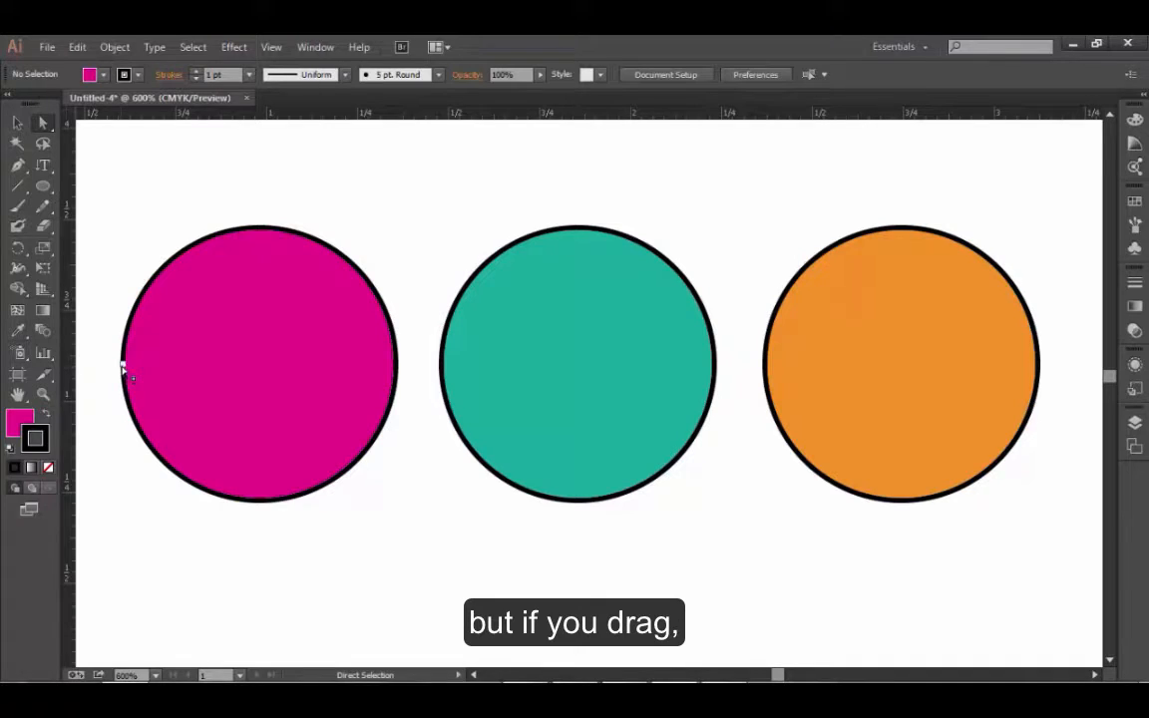
pyautogui.click(259, 231)
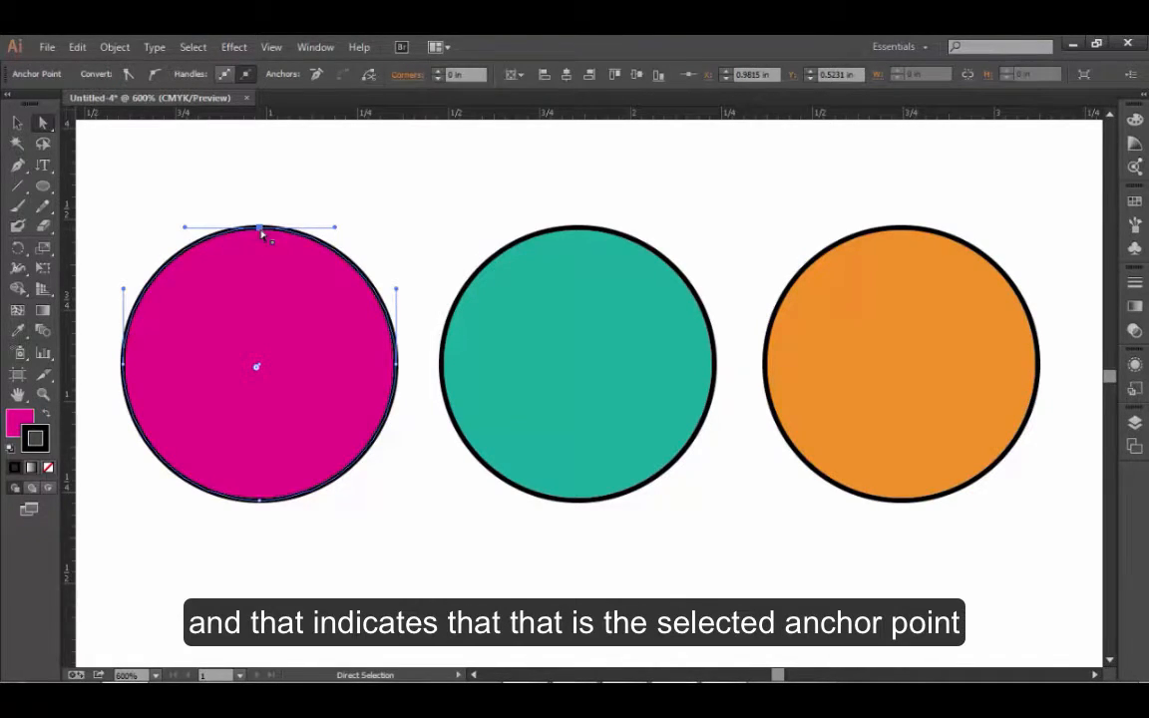
pyautogui.moveTo(261, 233)
pyautogui.mouseDown()
pyautogui.moveTo(267, 172)
pyautogui.moveTo(250, 201)
pyautogui.moveTo(249, 227)
pyautogui.moveTo(290, 171)
pyautogui.moveTo(253, 202)
pyautogui.moveTo(257, 231)
pyautogui.mouseUp()
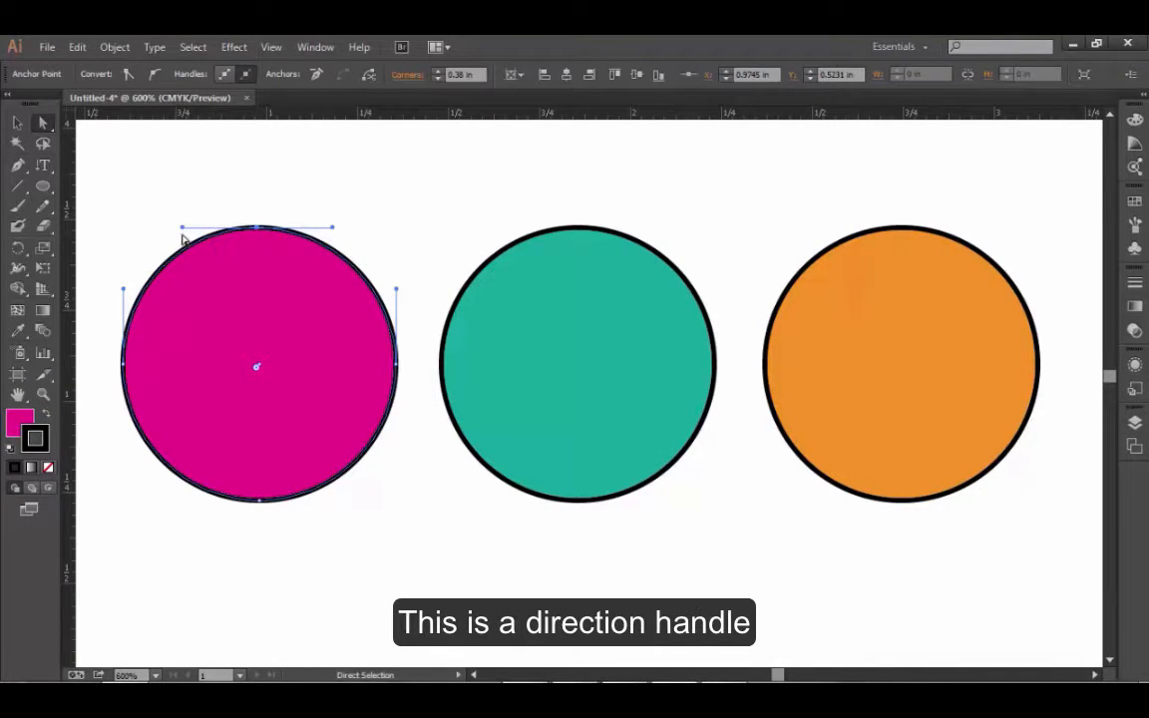
pyautogui.moveTo(333, 228); pyautogui.dragTo(204, 176)
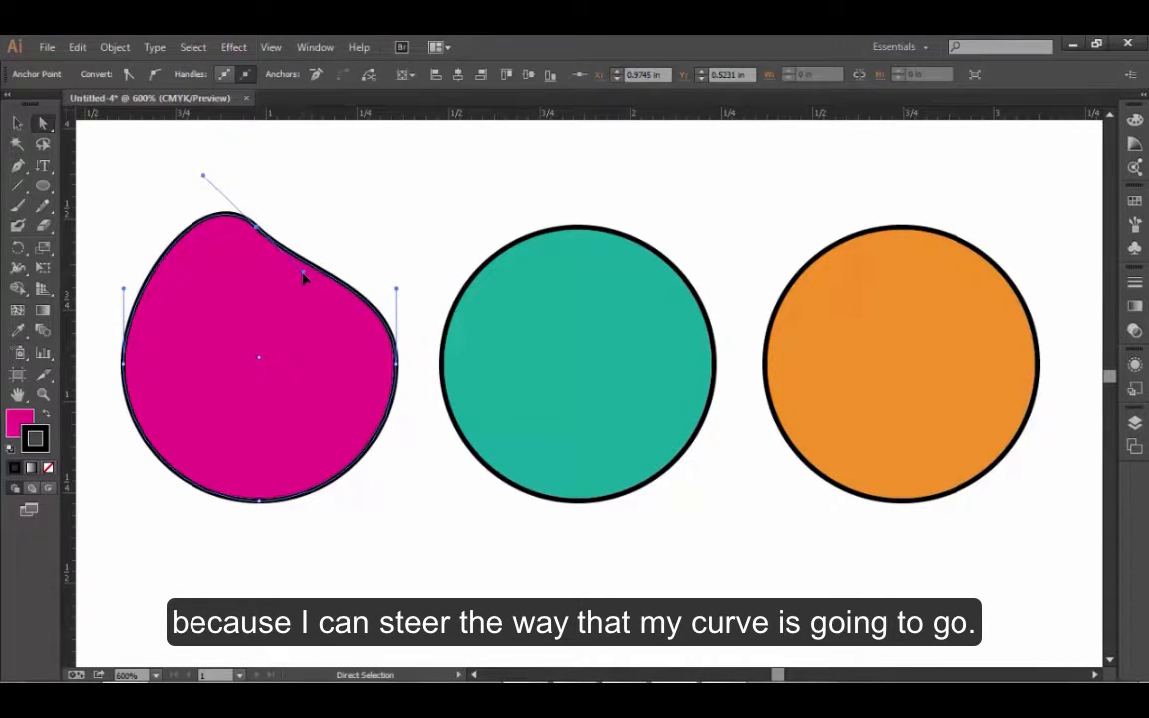
pyautogui.moveTo(305, 274)
pyautogui.mouseDown()
pyautogui.moveTo(311, 193)
pyautogui.moveTo(310, 229)
pyautogui.mouseUp()
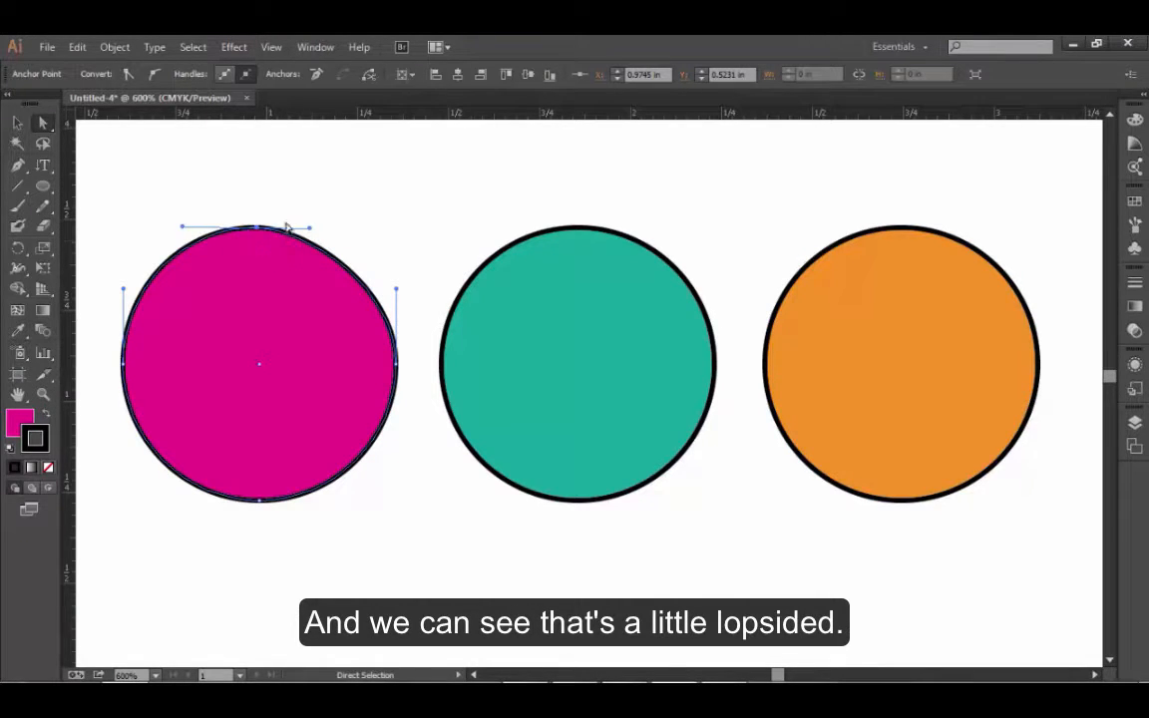
pyautogui.moveTo(50, 121); pyautogui.dragTo(94, 146)
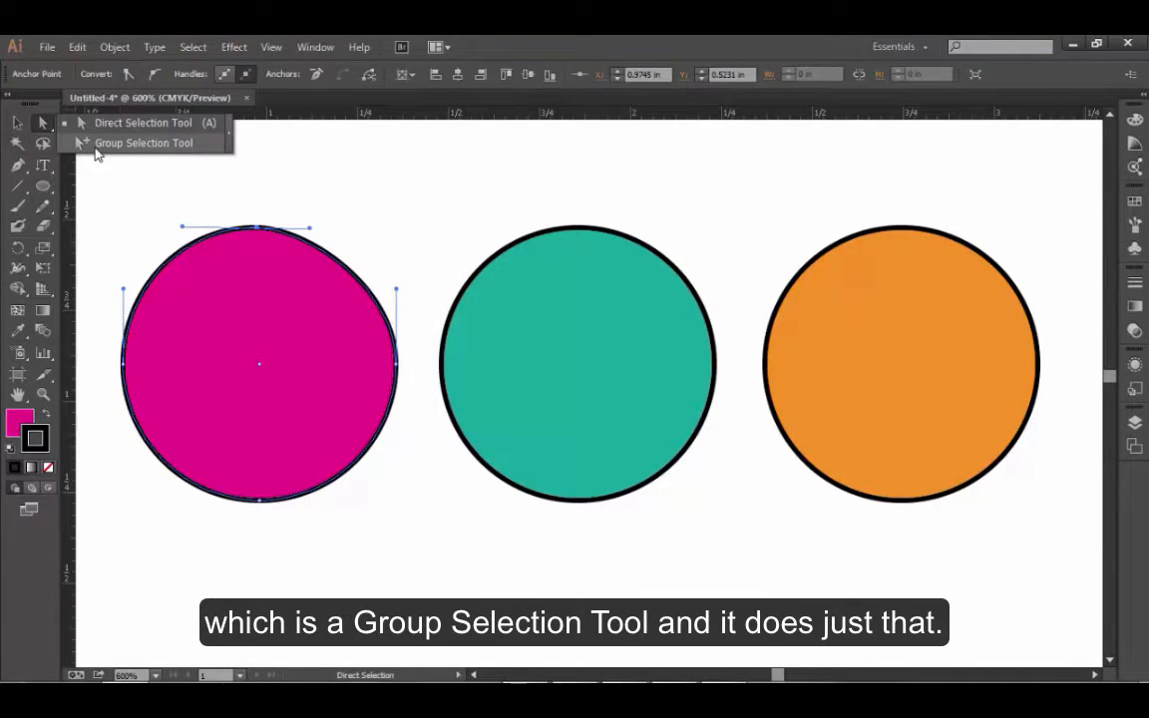
pyautogui.moveTo(97, 153); pyautogui.dragTo(80, 124)
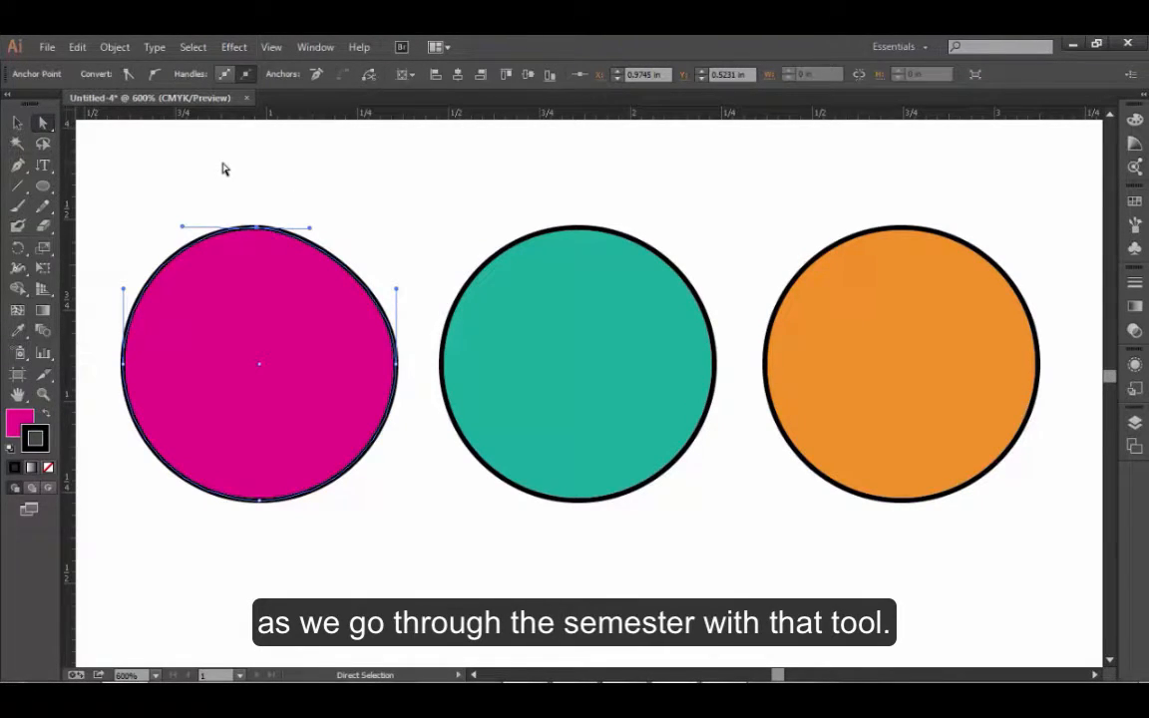
pyautogui.click(192, 47)
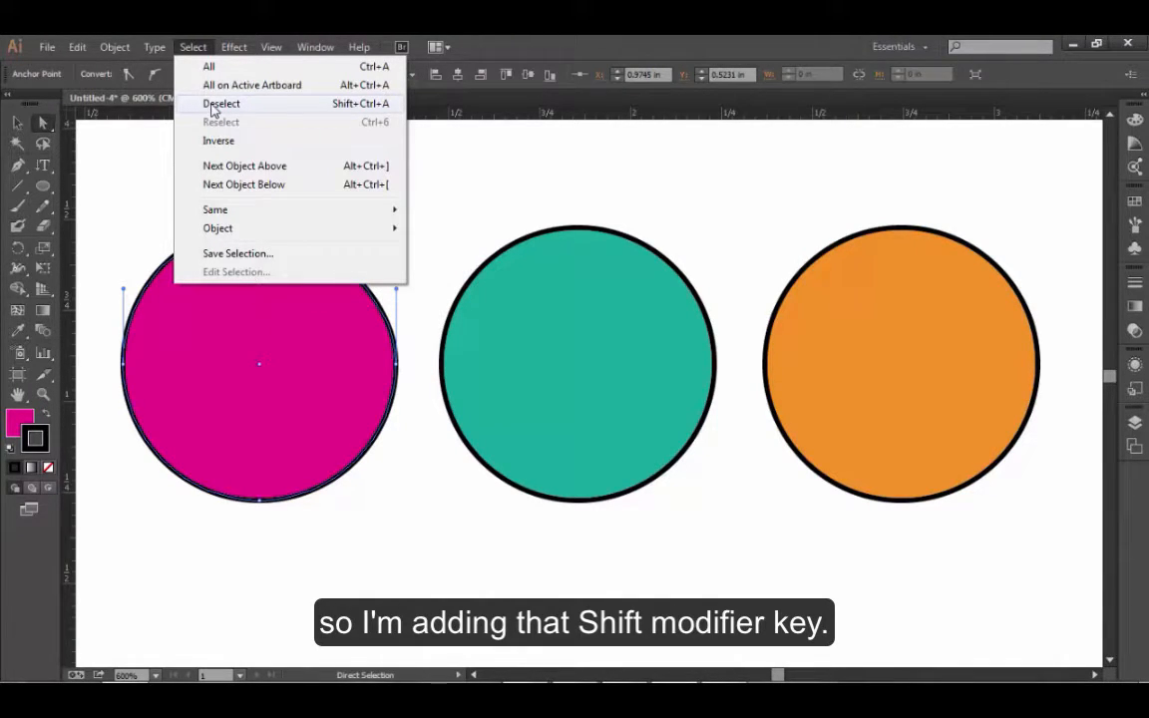
pyautogui.moveTo(235, 218)
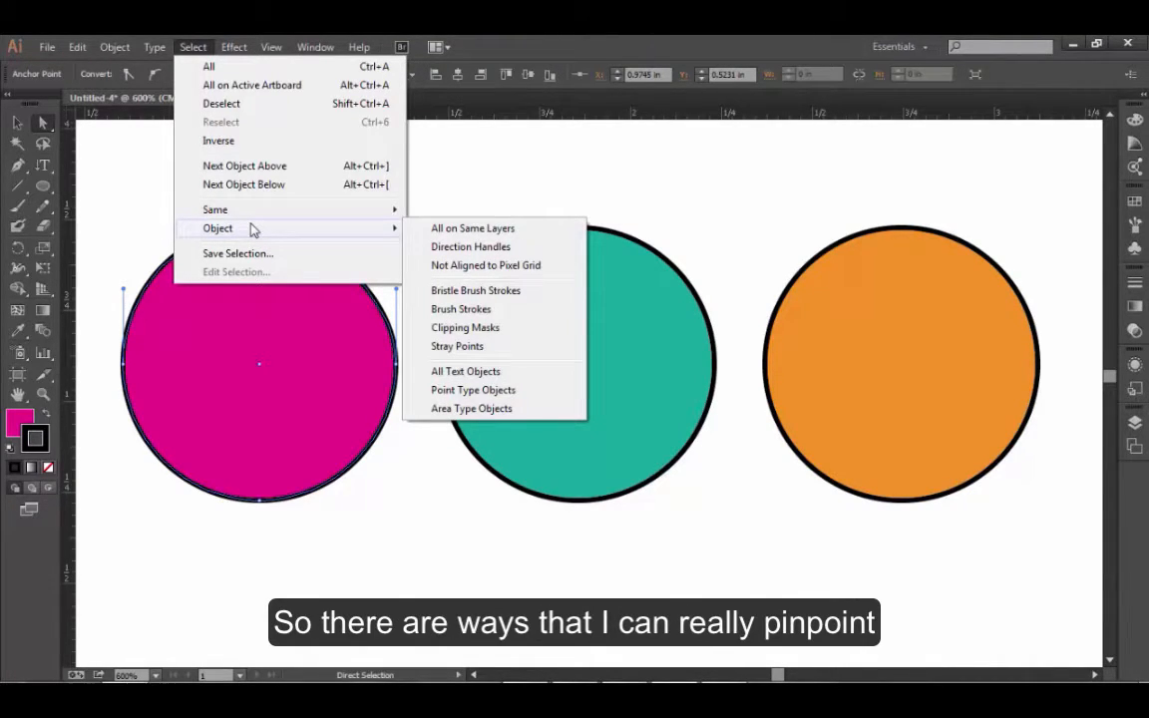
pyautogui.click(195, 47)
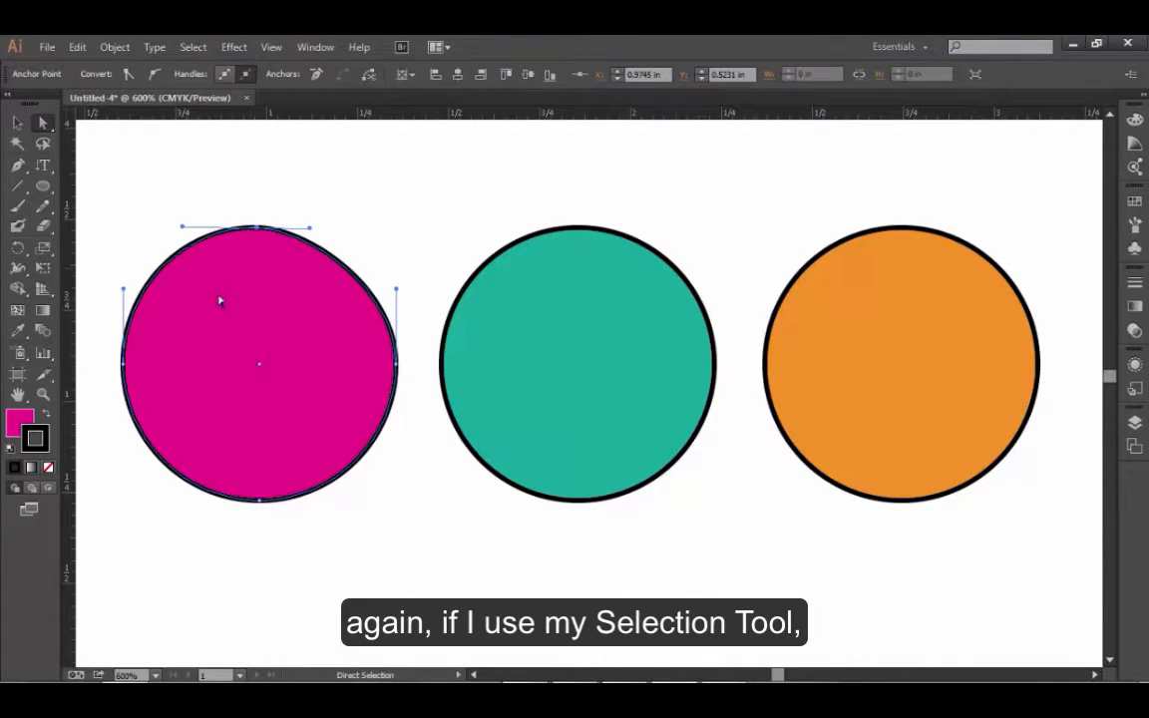
# Move the whole teal circle slightly up and to the right with the Selection tool.
pyautogui.click(16, 122)
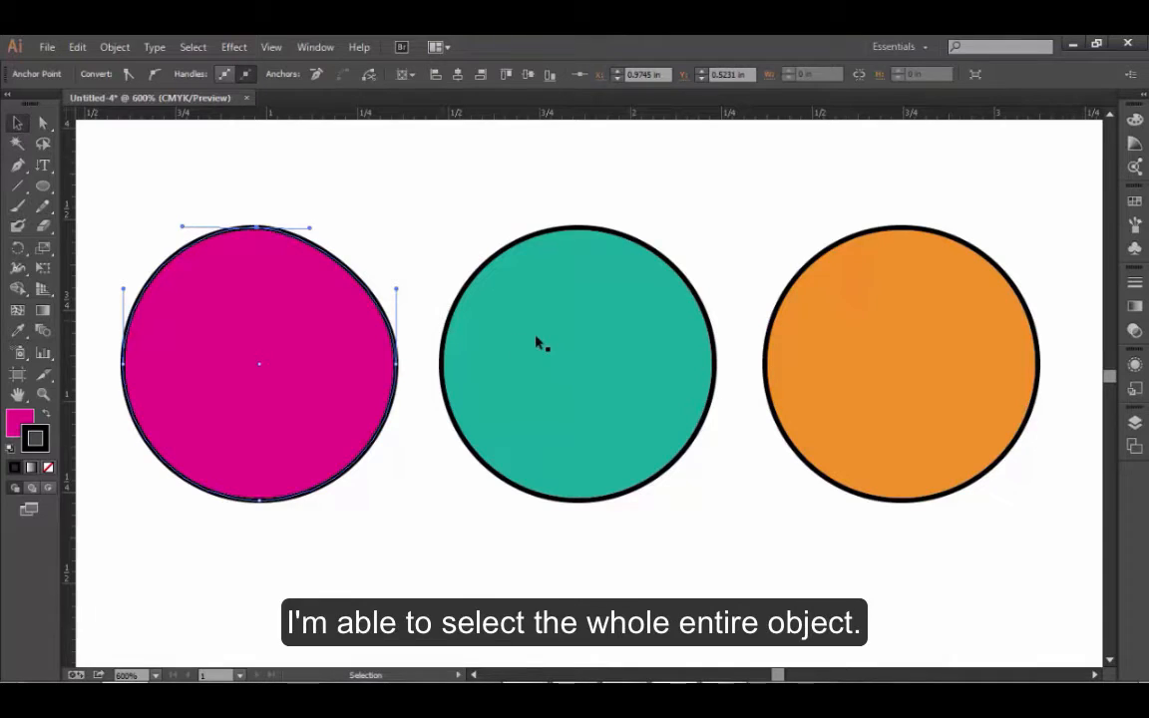
pyautogui.click(498, 319)
pyautogui.moveTo(589, 325)
pyautogui.mouseDown()
pyautogui.moveTo(588, 397)
pyautogui.moveTo(585, 349)
pyautogui.moveTo(603, 307)
pyautogui.mouseUp()
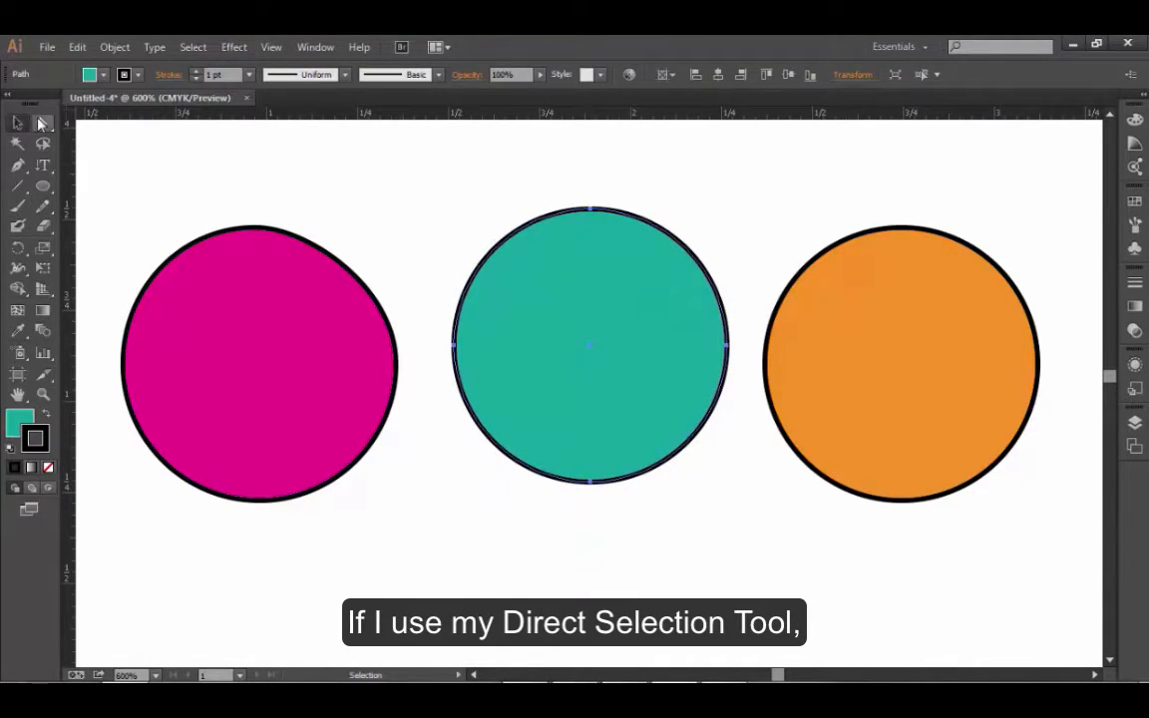
# Reselect the teal circle at its center with the Direct Selection tool and shift it slightly left and down.
pyautogui.click(41, 122)
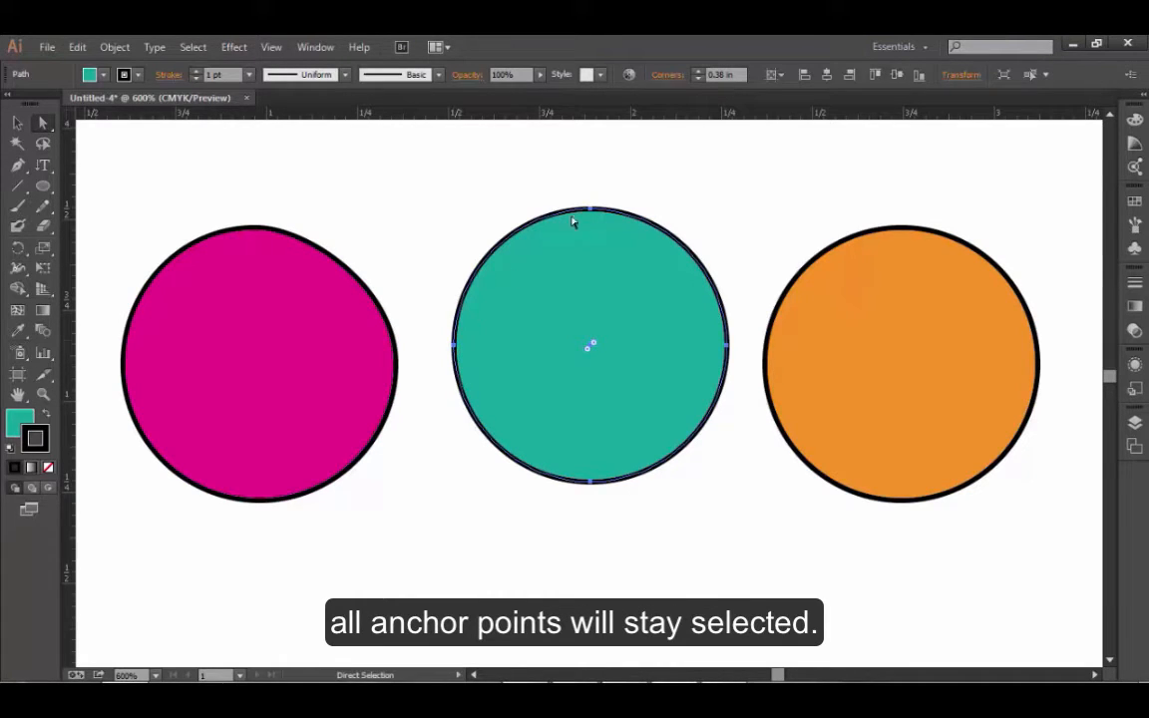
pyautogui.click(429, 212)
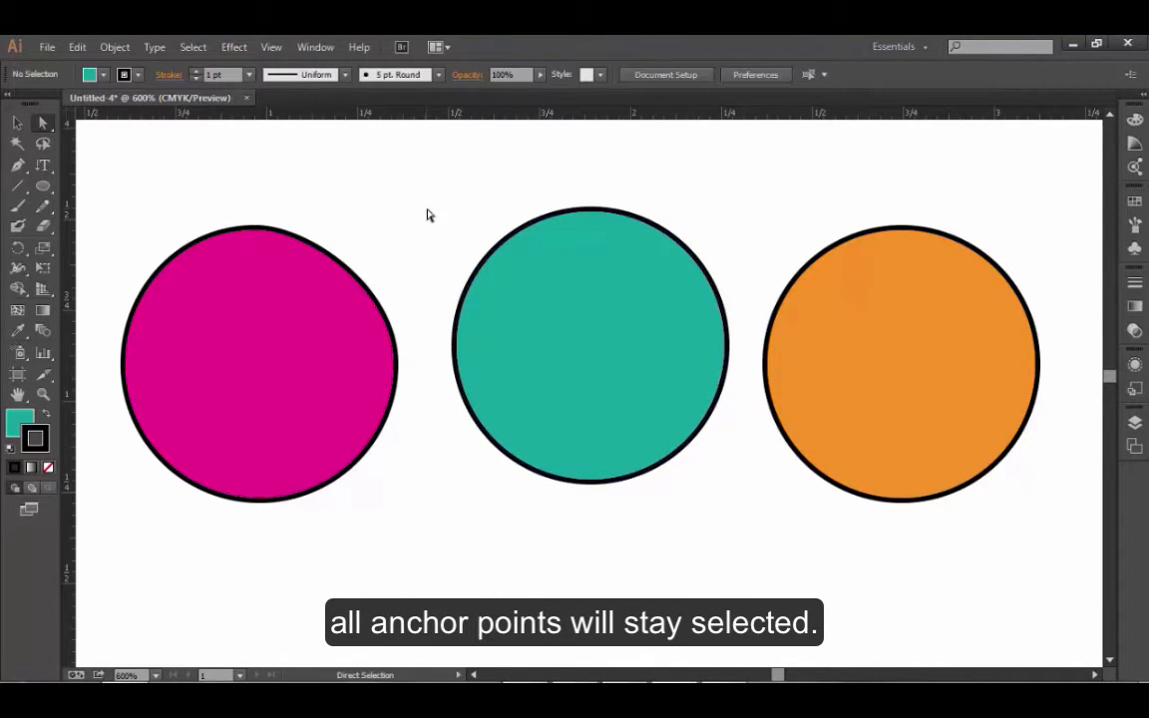
pyautogui.click(592, 347)
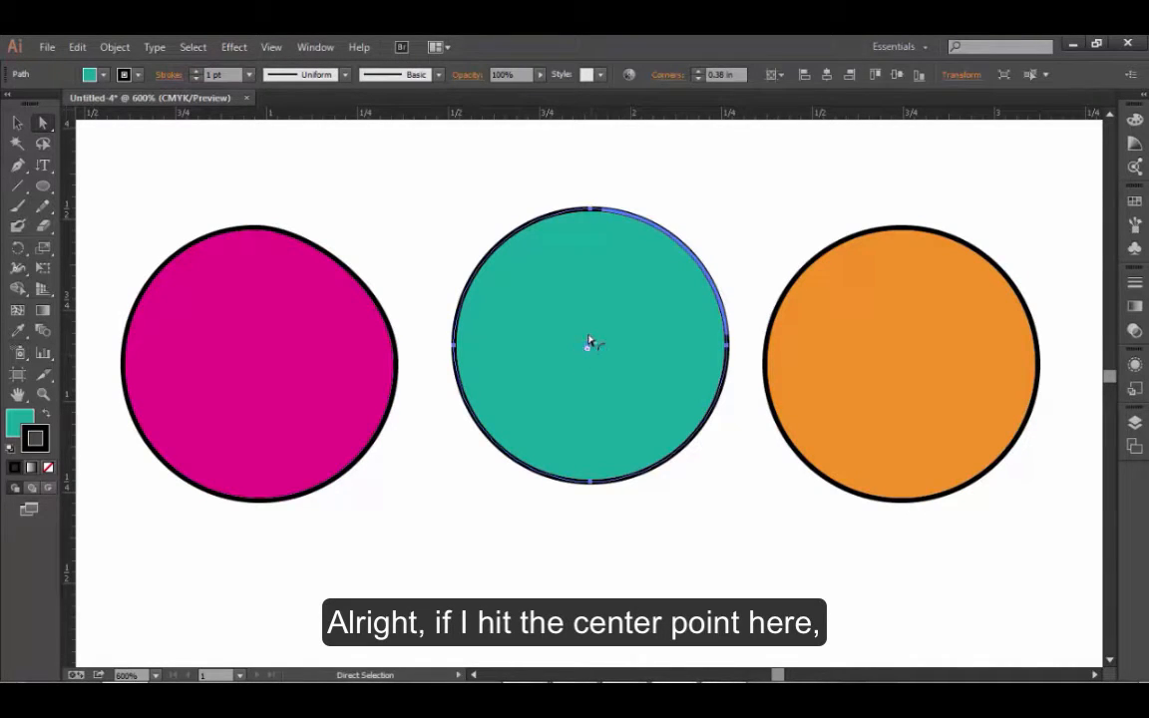
pyautogui.moveTo(595, 349)
pyautogui.mouseDown()
pyautogui.moveTo(561, 418)
pyautogui.moveTo(587, 498)
pyautogui.moveTo(588, 371)
pyautogui.moveTo(575, 369)
pyautogui.moveTo(586, 356)
pyautogui.mouseUp()
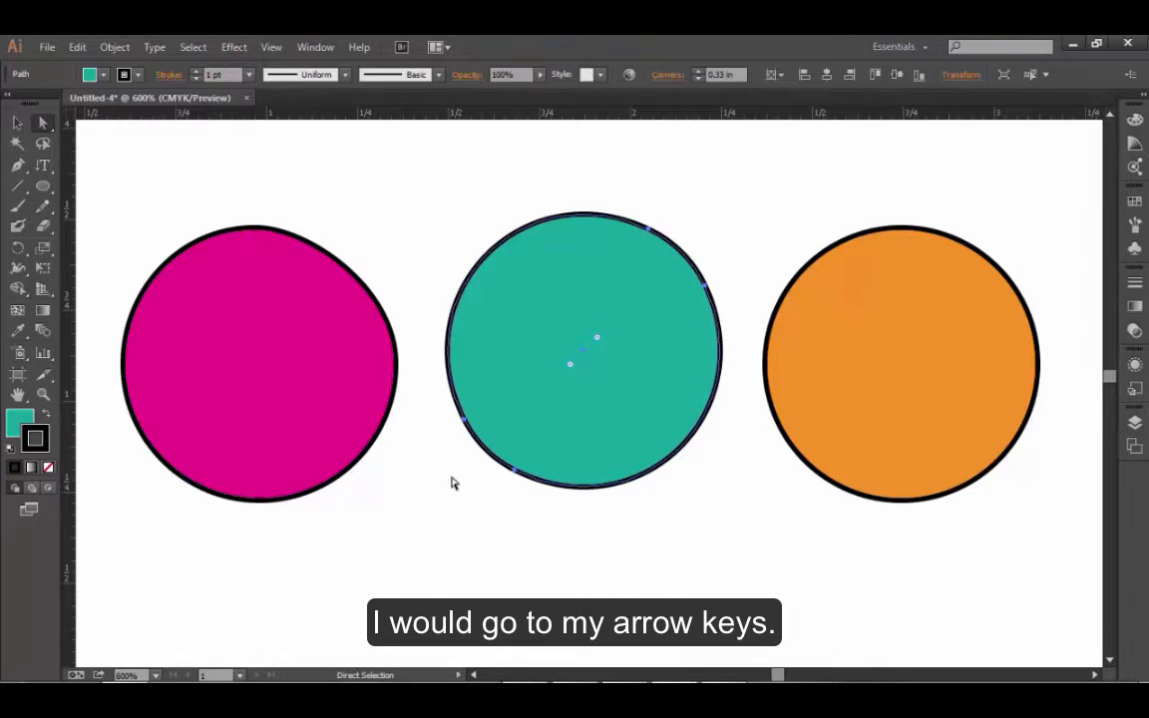
# Nudge the teal circle one increment each up, down, right and left.
pyautogui.press('Up')
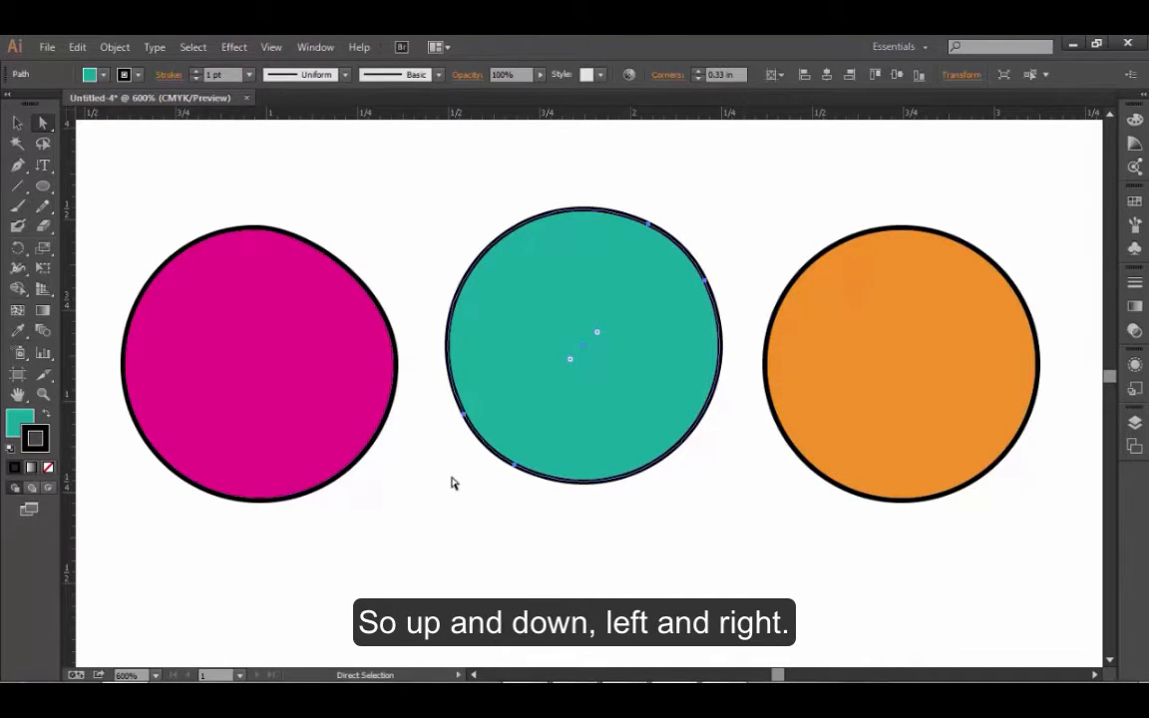
pyautogui.press('Down')
pyautogui.press('Right')
pyautogui.press('Left')
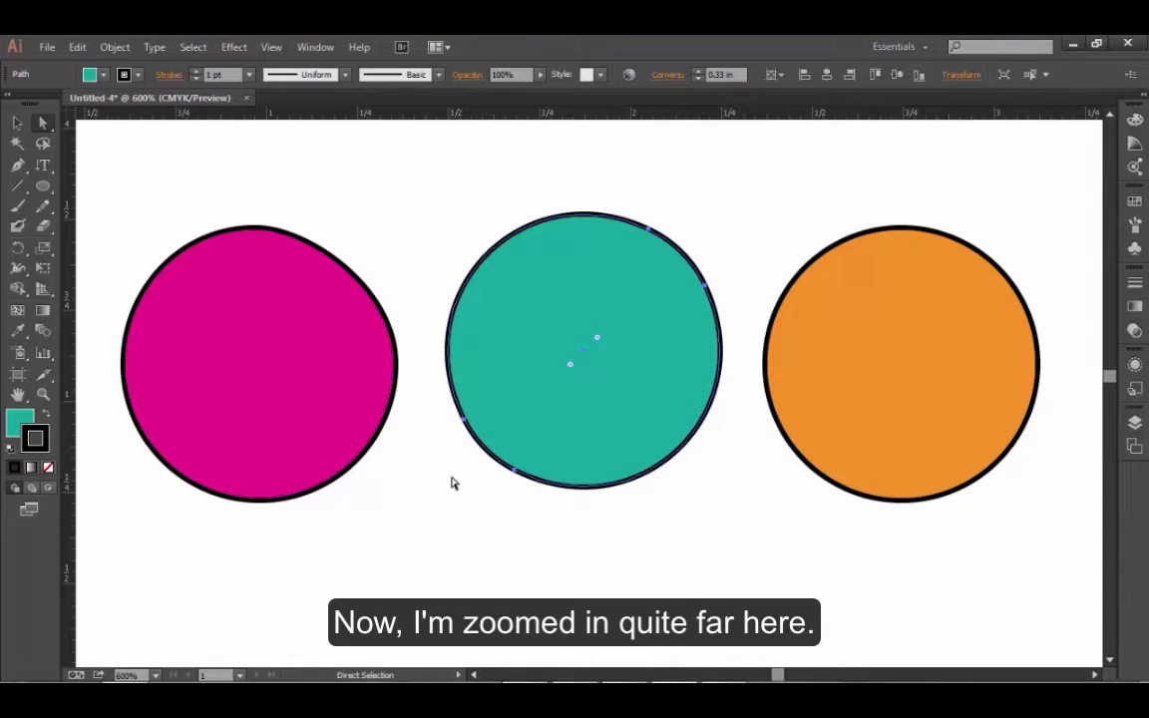
# Nudge the teal circle straight down in single increments until it sits slightly lower than the magenta and orange circles.
pyautogui.doubleClick(17, 395)
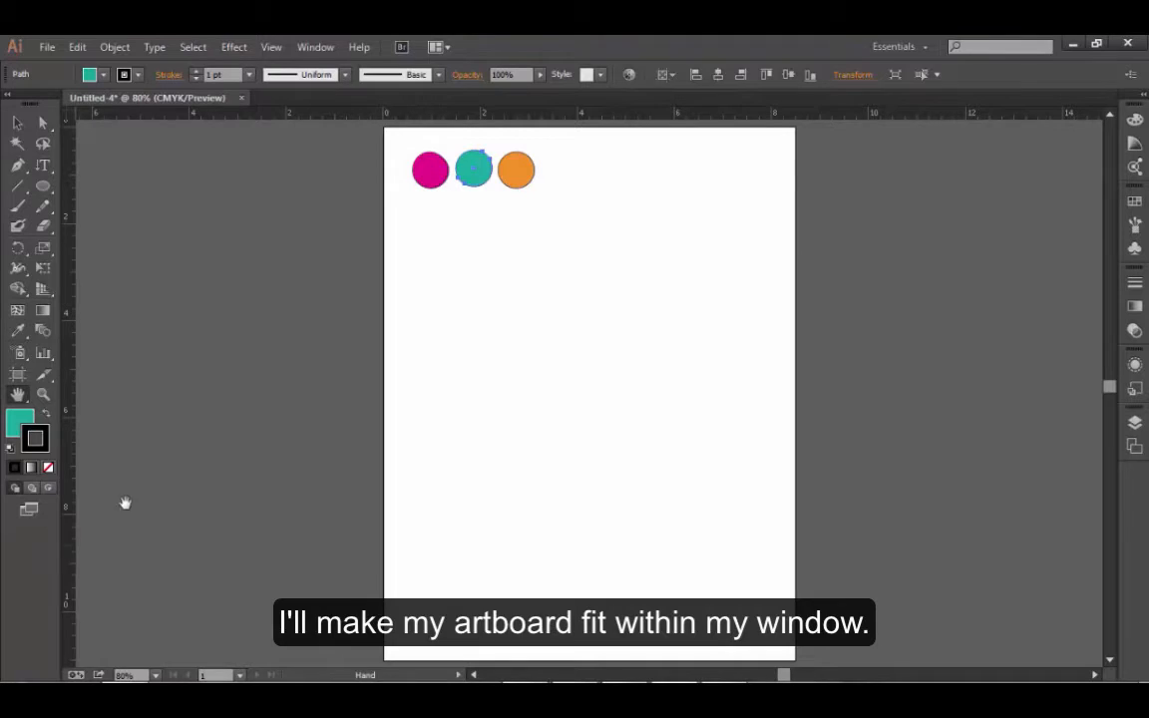
pyautogui.doubleClick(42, 396)
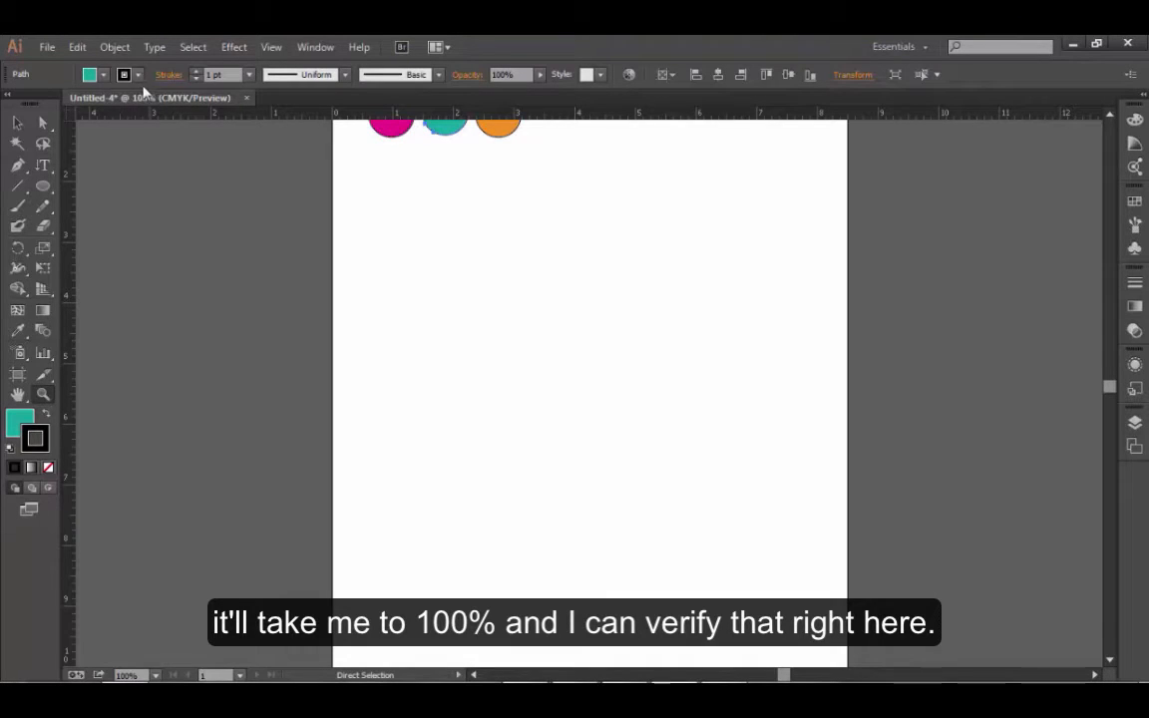
pyautogui.scroll(2, 454, 299)
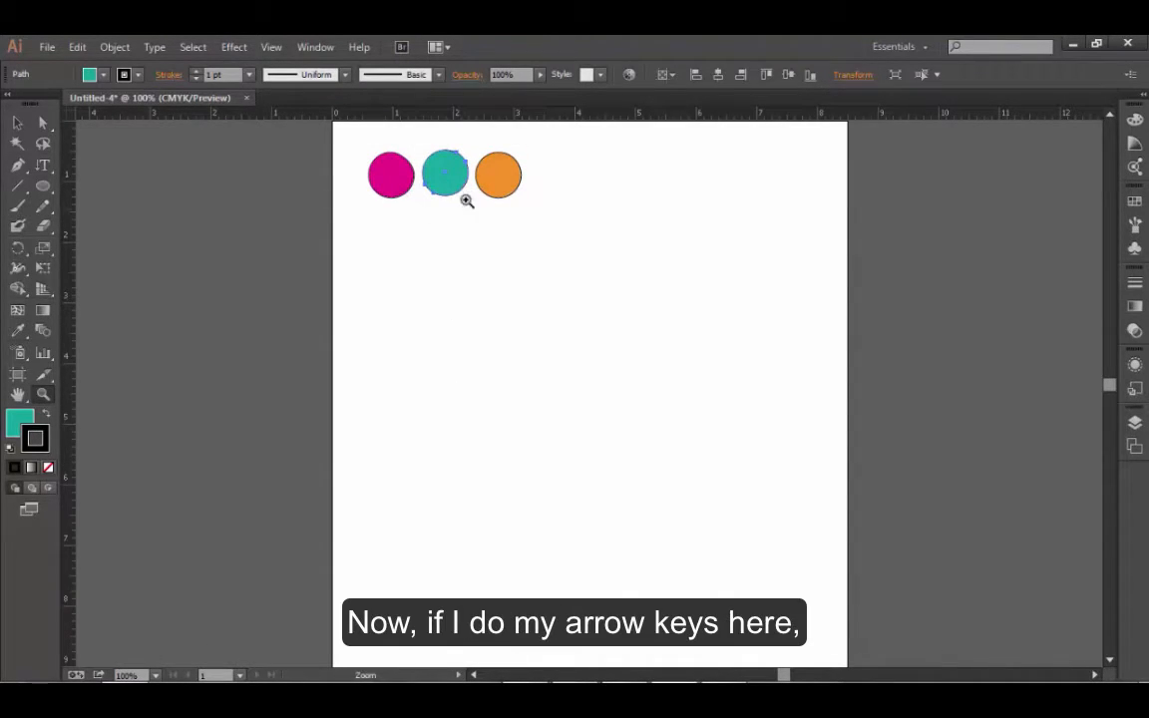
pyautogui.click(19, 123)
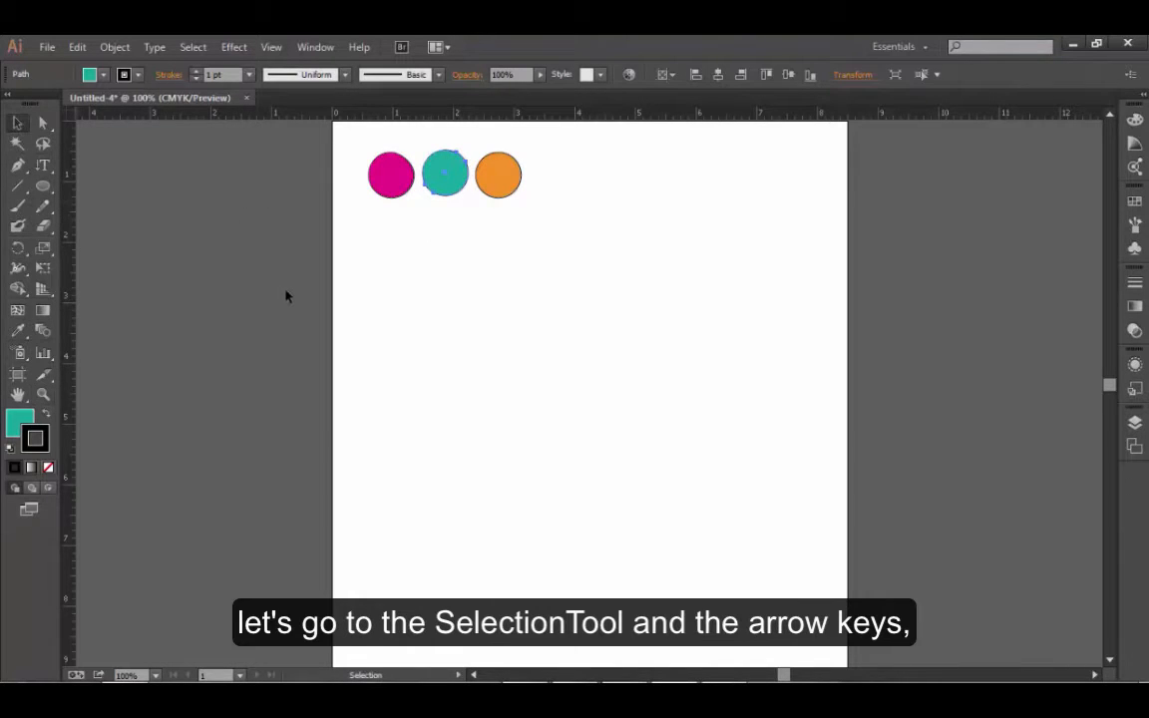
pyautogui.press('Down')
pyautogui.press('Down')
pyautogui.press('Down')
pyautogui.press('Down')
pyautogui.press('Down')
pyautogui.press('Down')
pyautogui.press('Down')
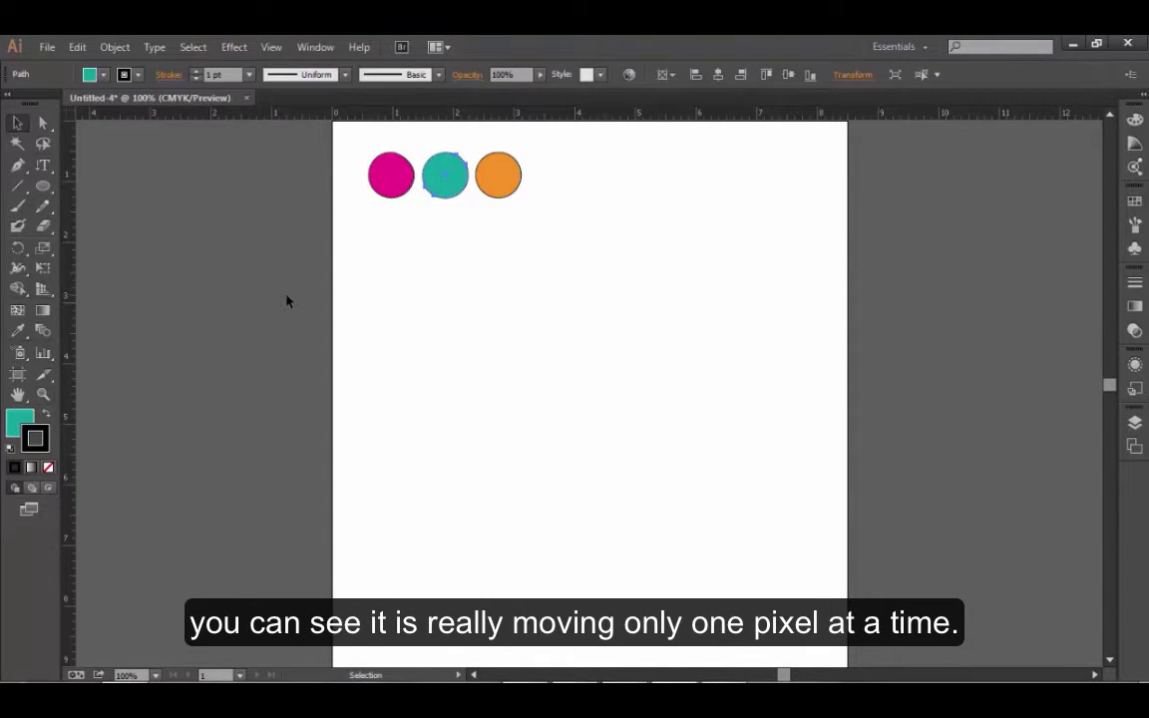
pyautogui.press('Down')
pyautogui.press('Down')
pyautogui.press('Down')
pyautogui.press('Down')
pyautogui.press('Down')
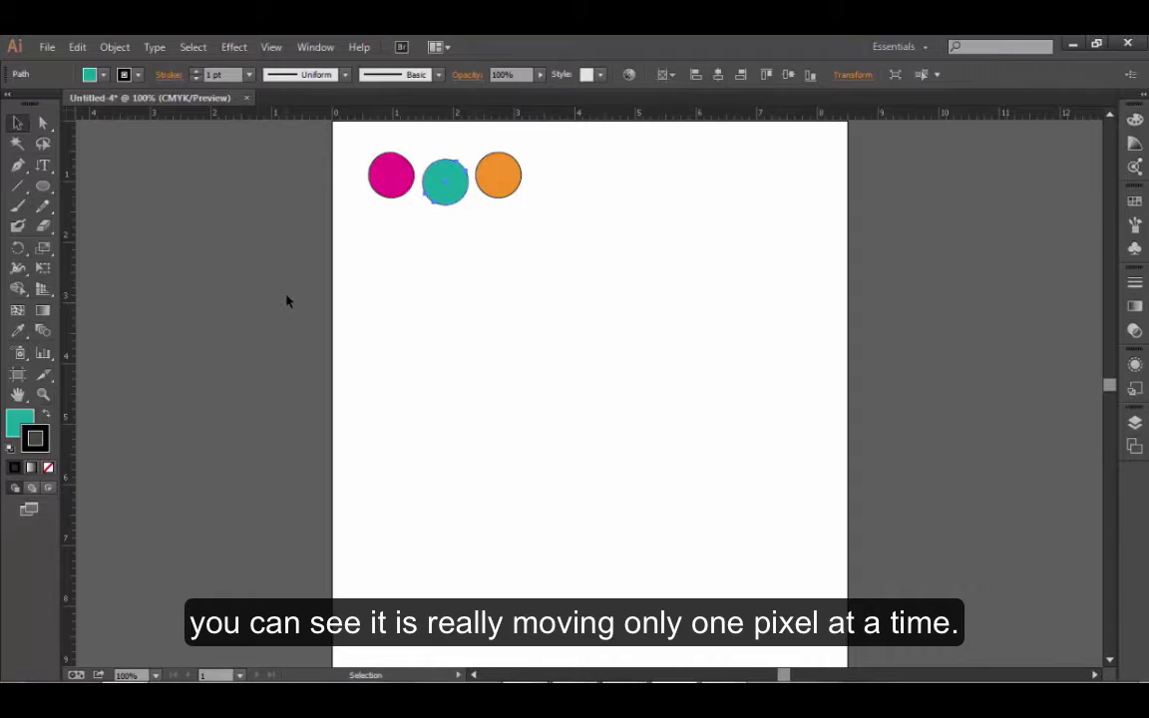
# Nudge the teal circle down in 10-pixel increments and back up until it is level with the magenta and orange circles.
pyautogui.press('shift')
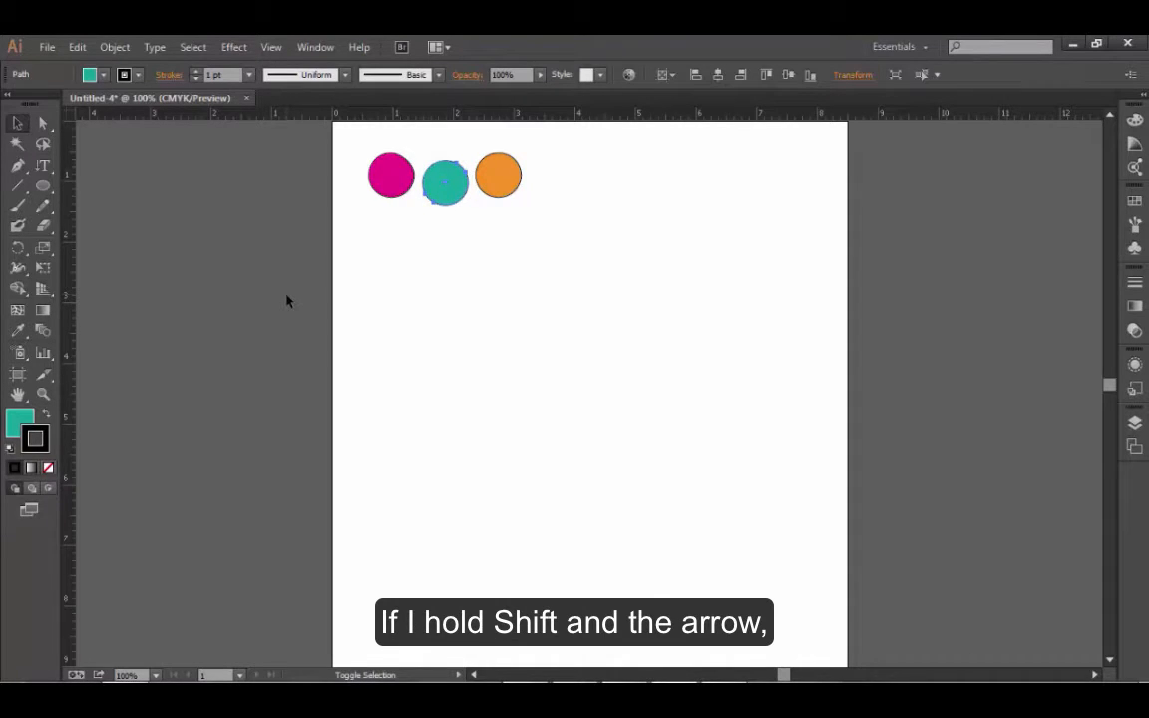
pyautogui.hotkey('shift', 'Down')
pyautogui.hotkey('shift', 'Down')
pyautogui.hotkey('shift', 'Down')
pyautogui.hotkey('shift', 'Down')
pyautogui.hotkey('shift', 'Down')
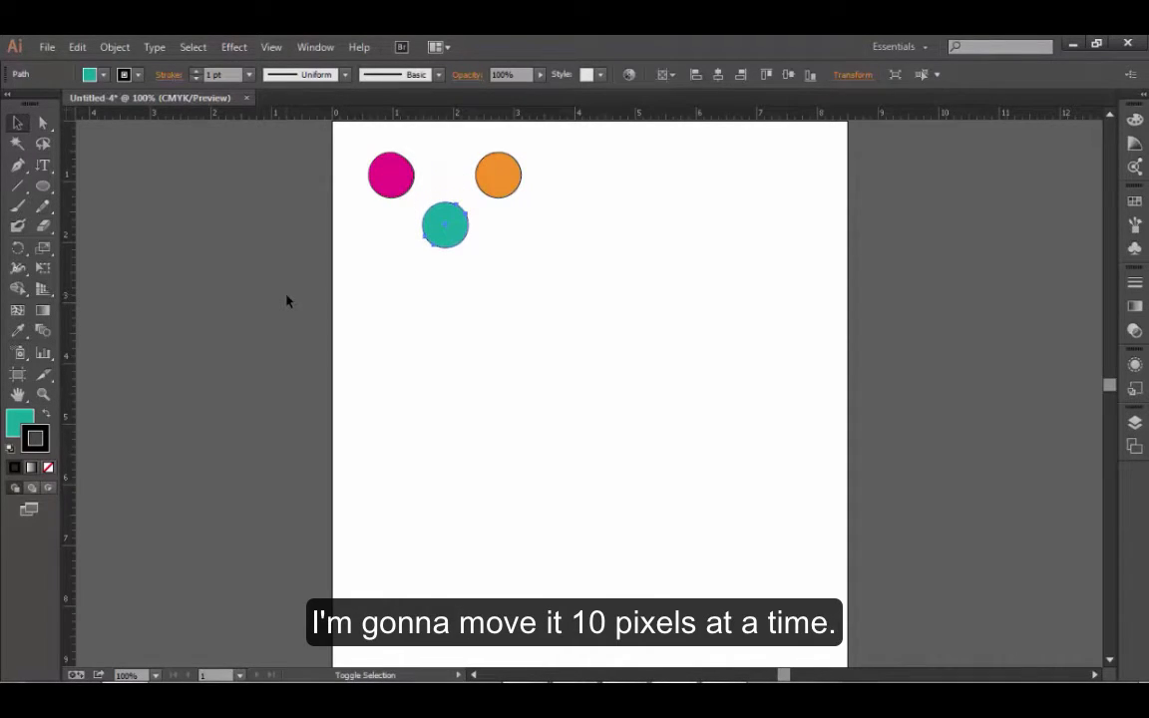
pyautogui.hotkey('shift', 'Down')
pyautogui.hotkey('shift', 'Down')
pyautogui.hotkey('shift', 'Up')
pyautogui.hotkey('shift', 'Up')
pyautogui.hotkey('shift', 'Up')
pyautogui.hotkey('shift', 'Up')
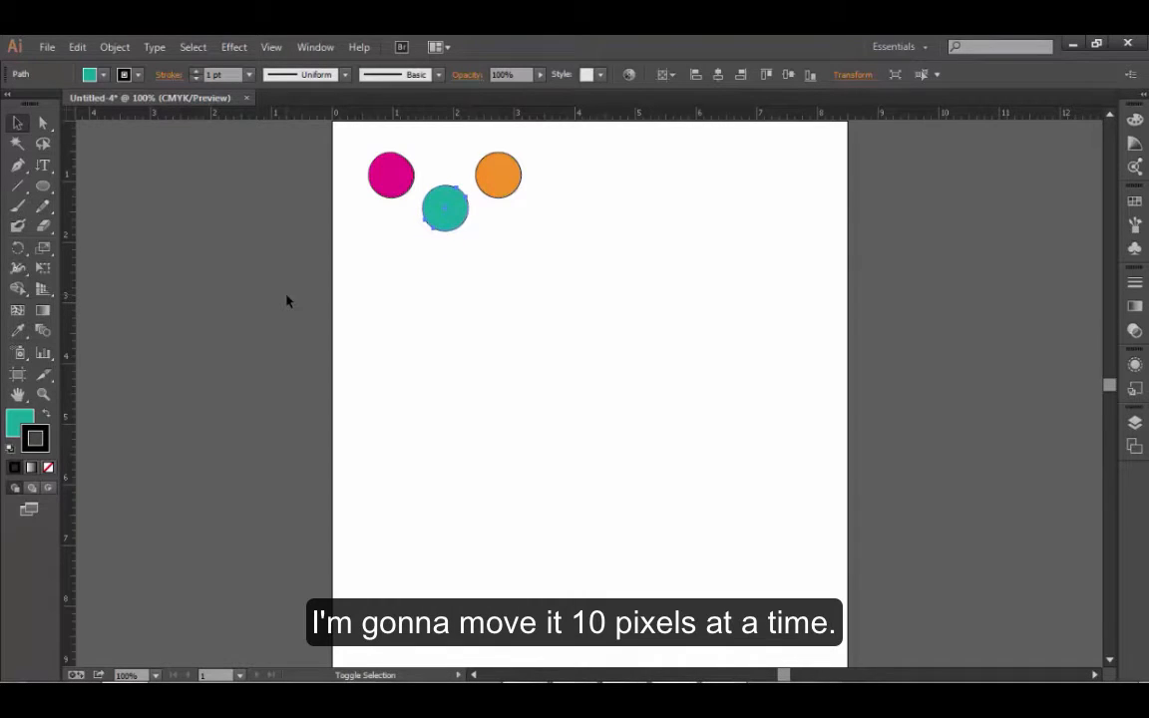
pyautogui.hotkey('shift', 'Up')
pyautogui.hotkey('shift', 'Up')
pyautogui.hotkey('shift', 'Up')
pyautogui.hotkey('shift', 'Up')
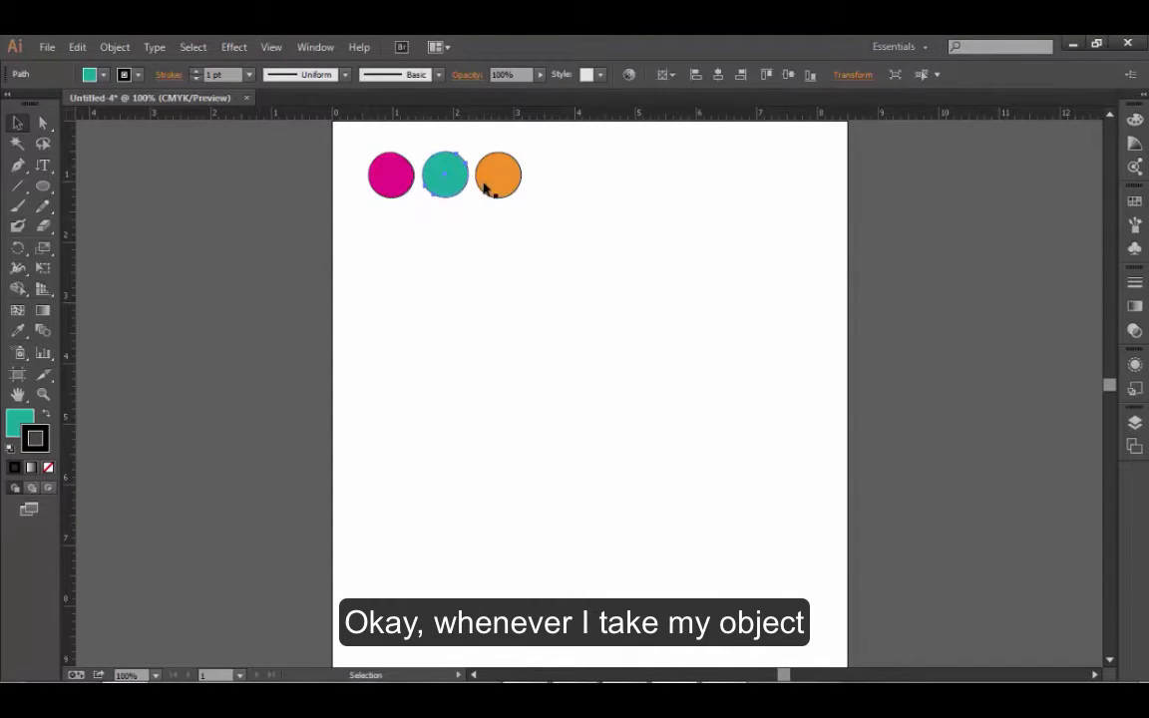
# Move the orange circle horizontally to the right, leaving a wide gap between it and the teal circle.
pyautogui.moveTo(502, 177); pyautogui.dragTo(560, 187)
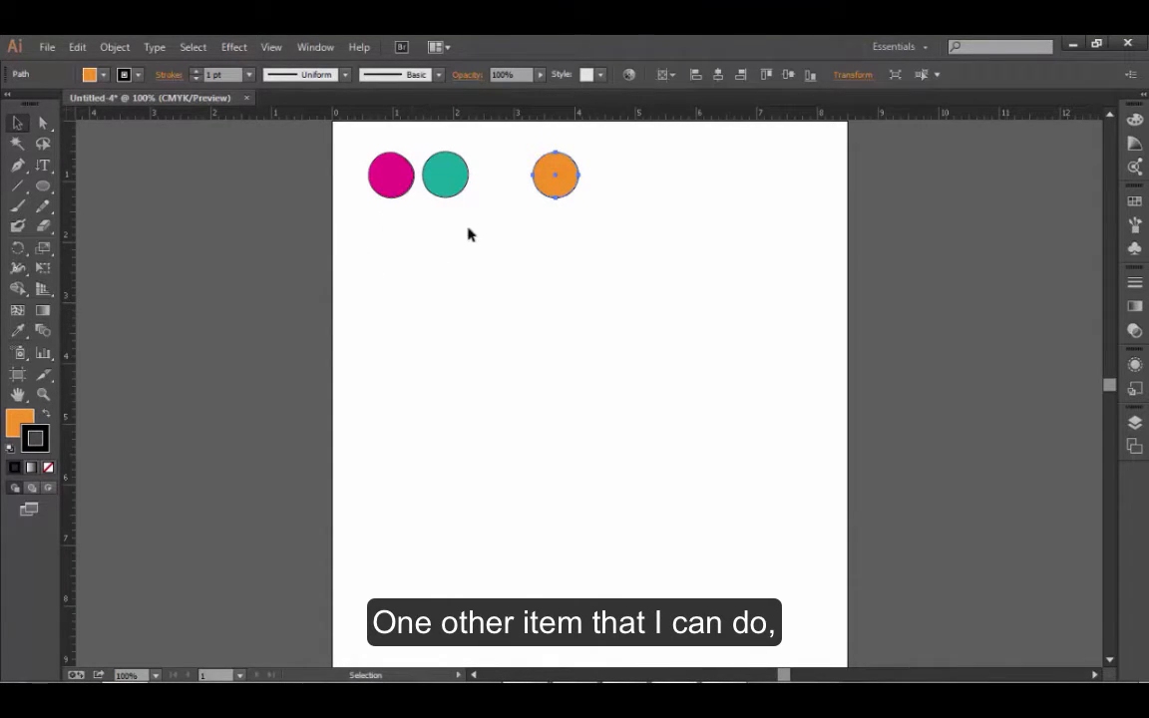
# Display the Align panel clear of the circles with its extra options shown, and set it to Align to Selection.
pyautogui.click(327, 50)
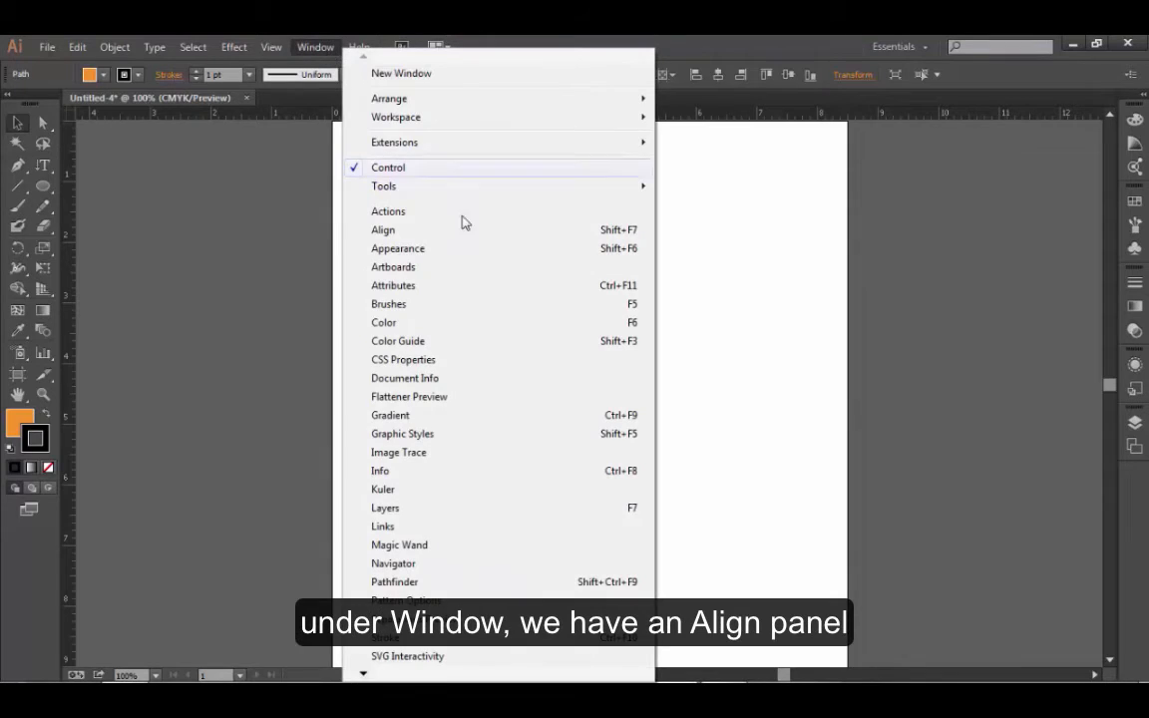
pyautogui.click(385, 230)
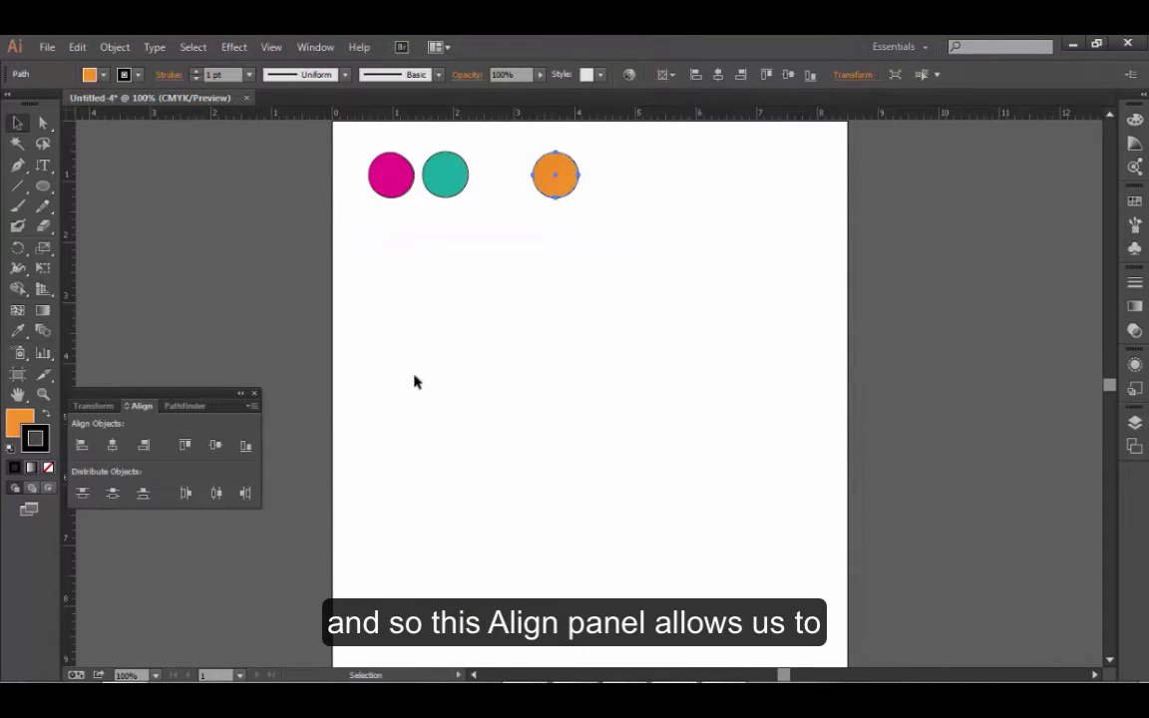
pyautogui.moveTo(214, 397); pyautogui.dragTo(908, 180)
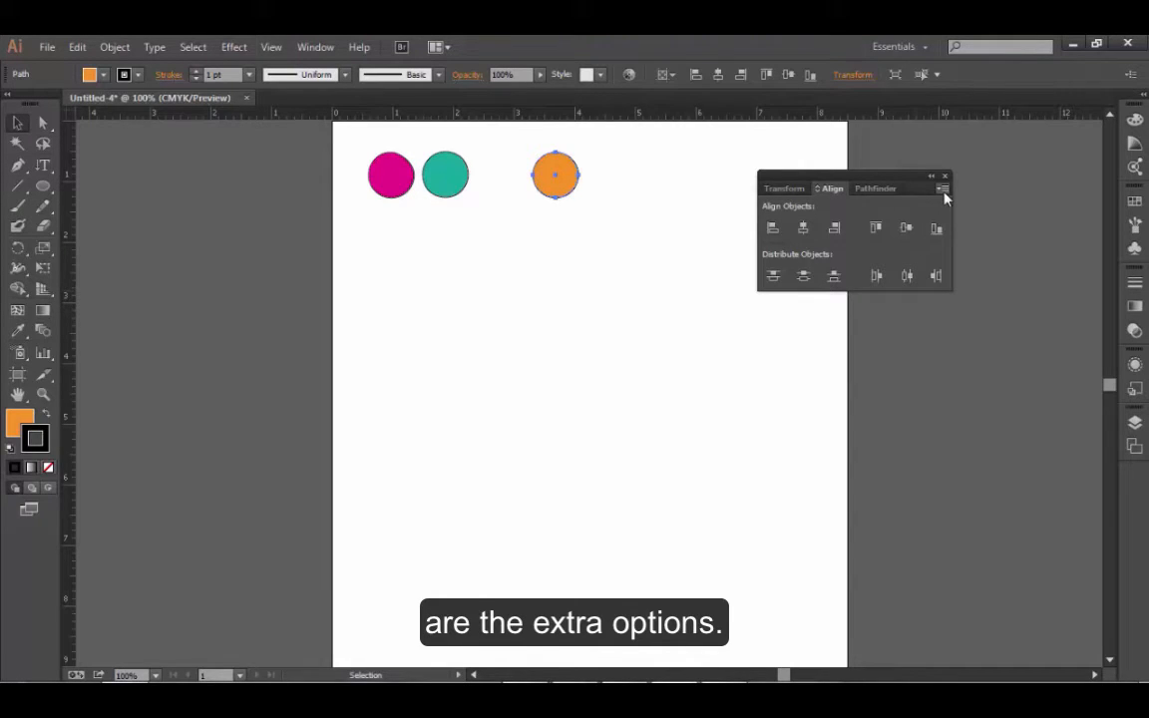
pyautogui.click(943, 194)
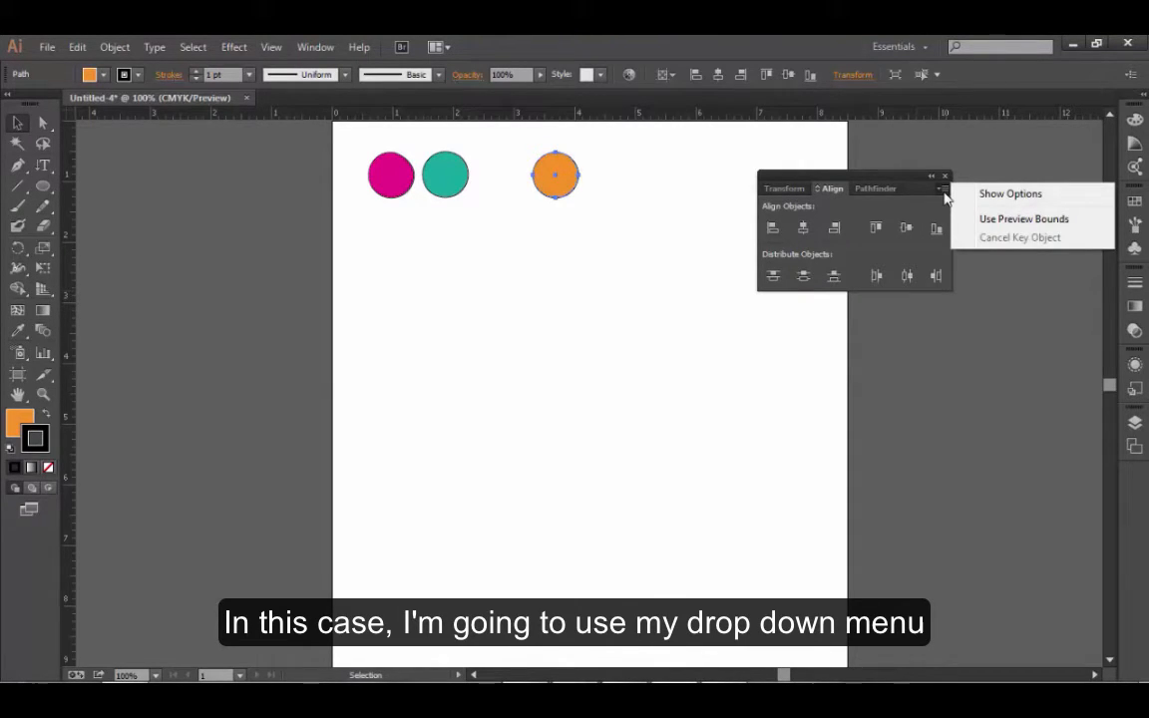
pyautogui.click(1010, 194)
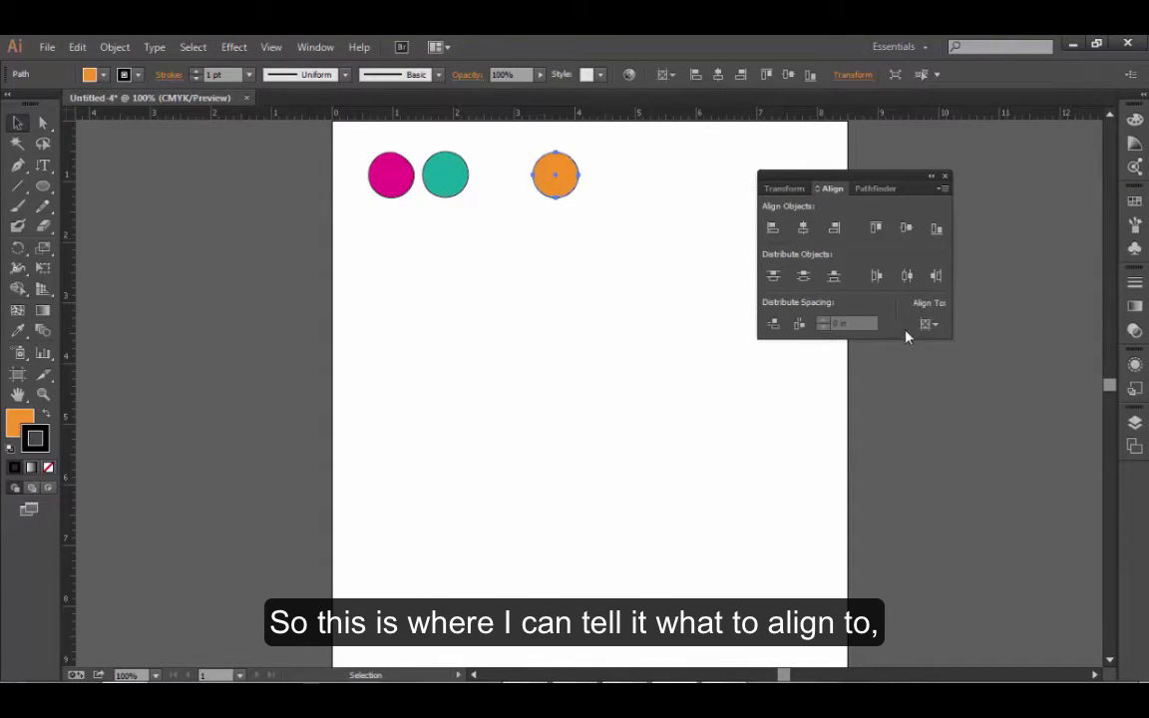
pyautogui.click(937, 328)
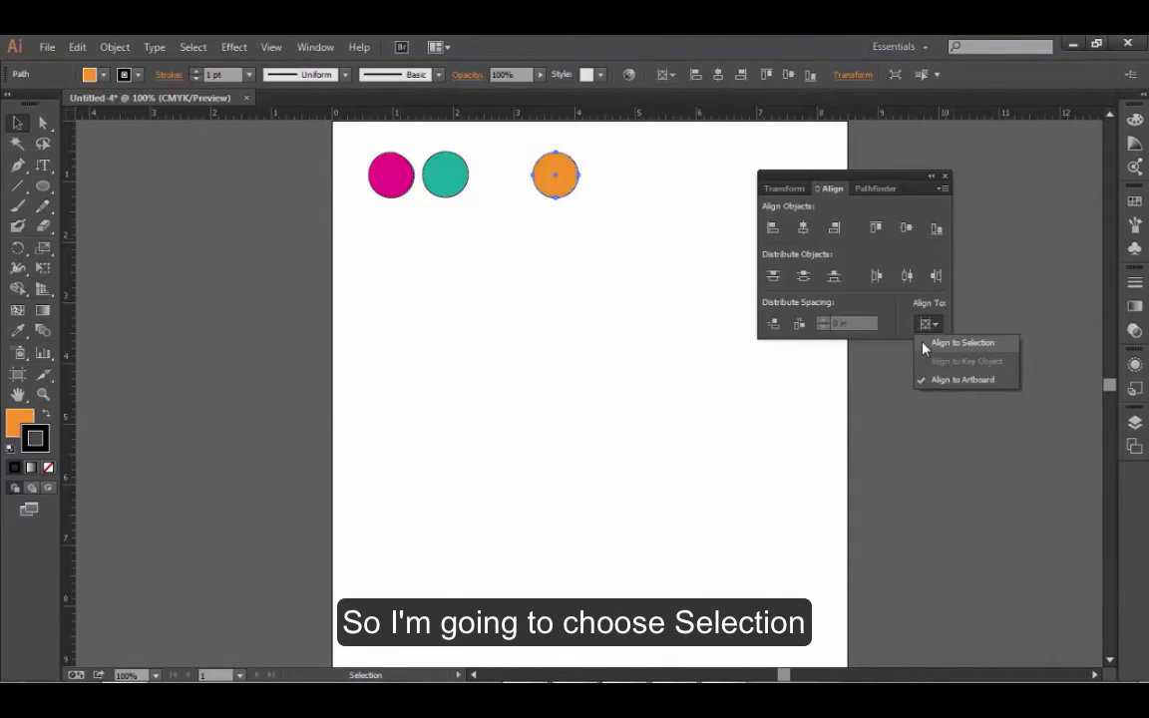
pyautogui.click(922, 343)
# Select all three circles, align them along their bottom edges and distribute them evenly by their horizontal centers.
pyautogui.click(337, 153)
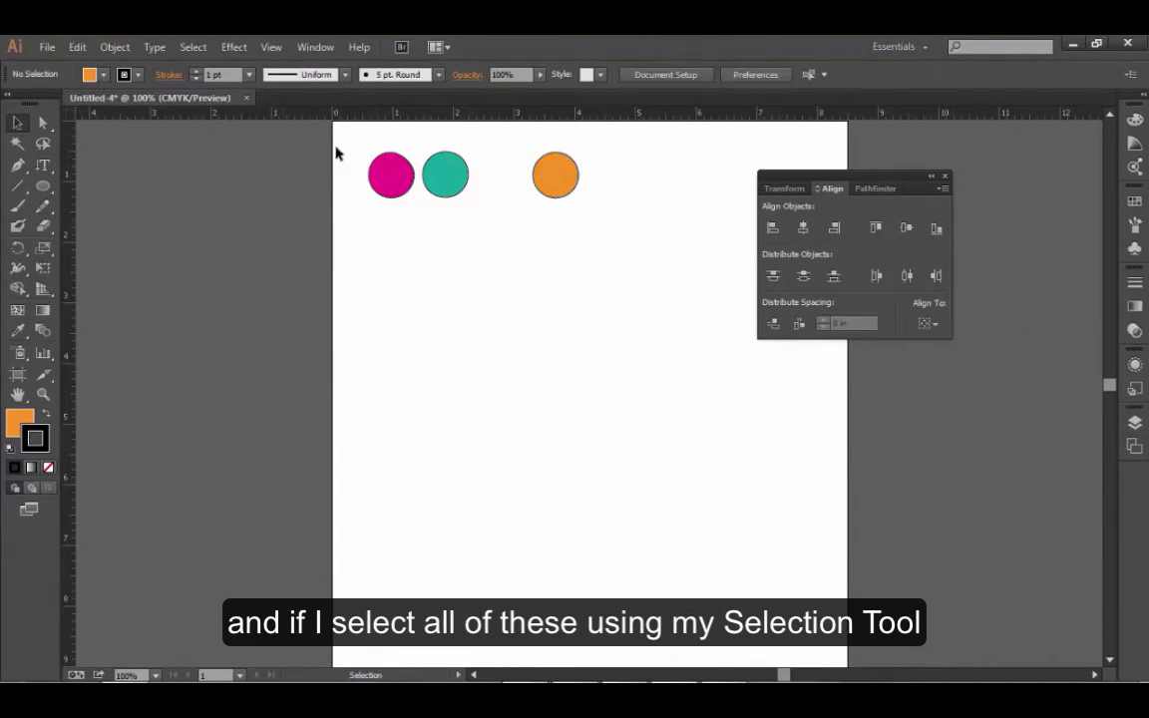
pyautogui.moveTo(393, 169); pyautogui.dragTo(609, 221)
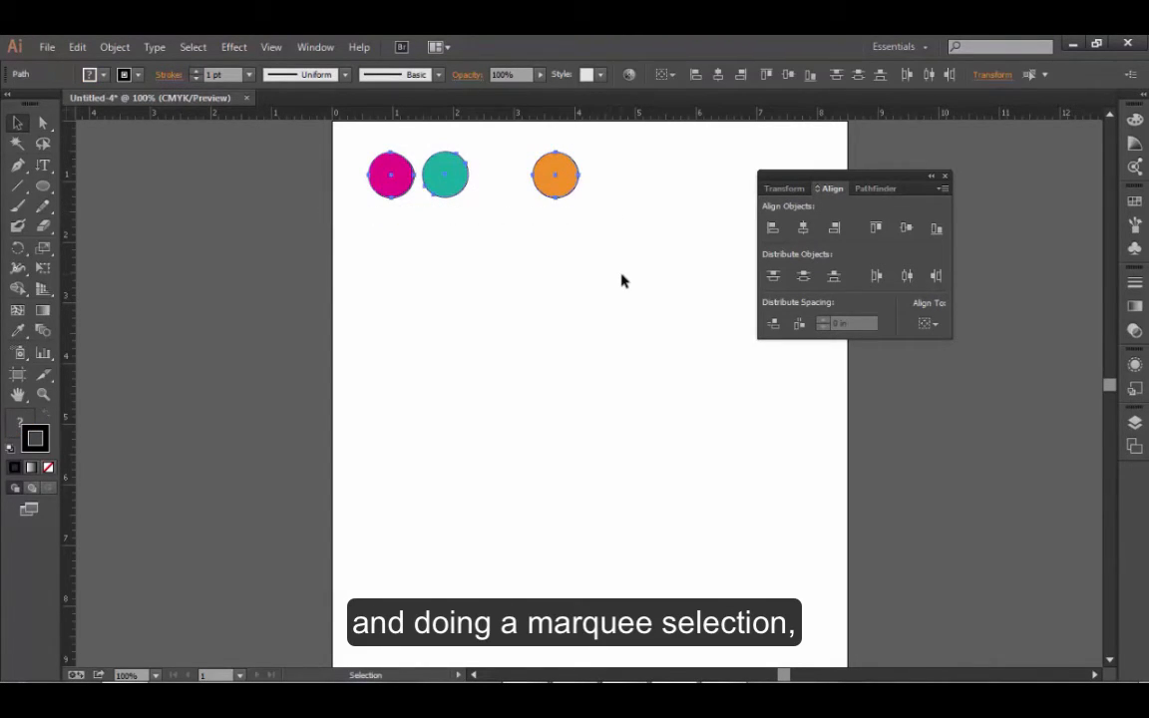
pyautogui.click(936, 228)
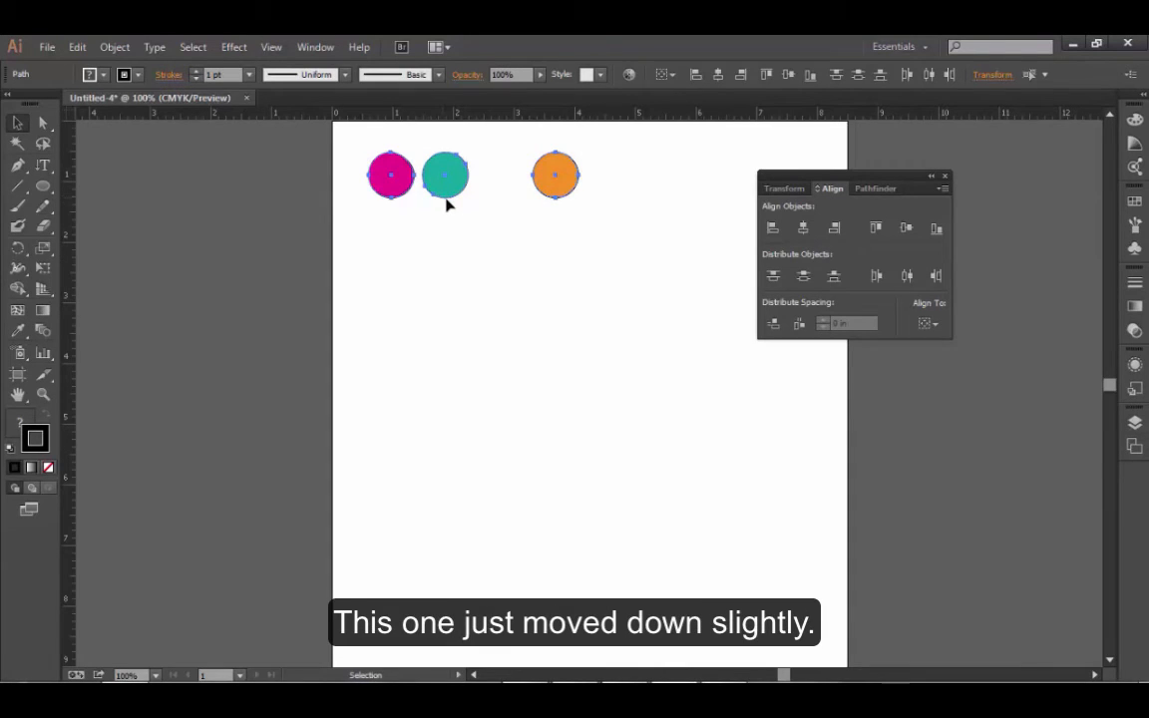
pyautogui.click(907, 276)
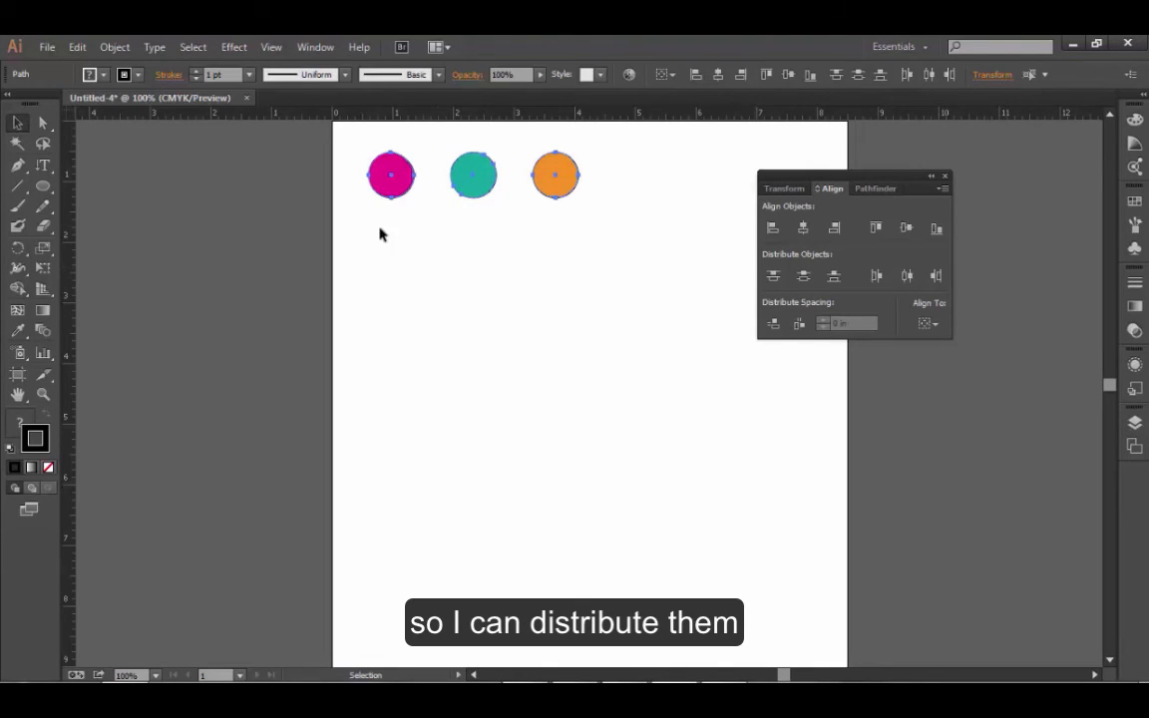